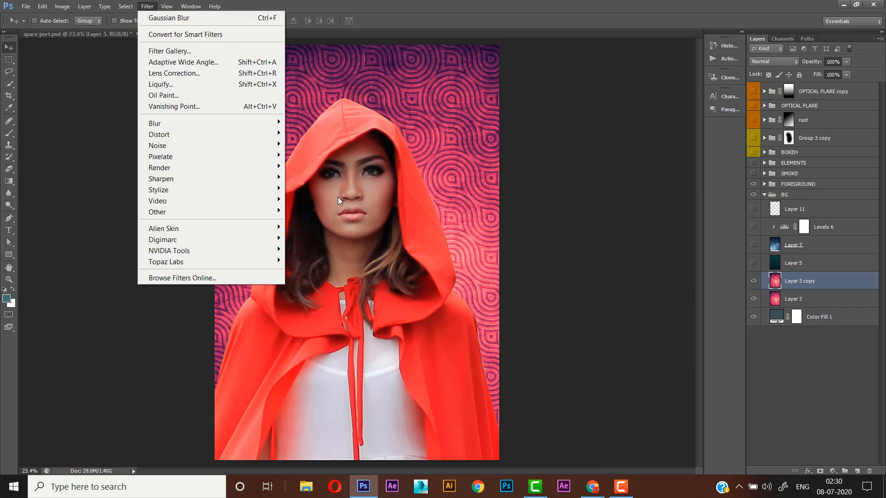
# - Blur Layer 3 copy with a Gaussian Blur of 30.5 pixels radius
pyautogui.click(346, 206)
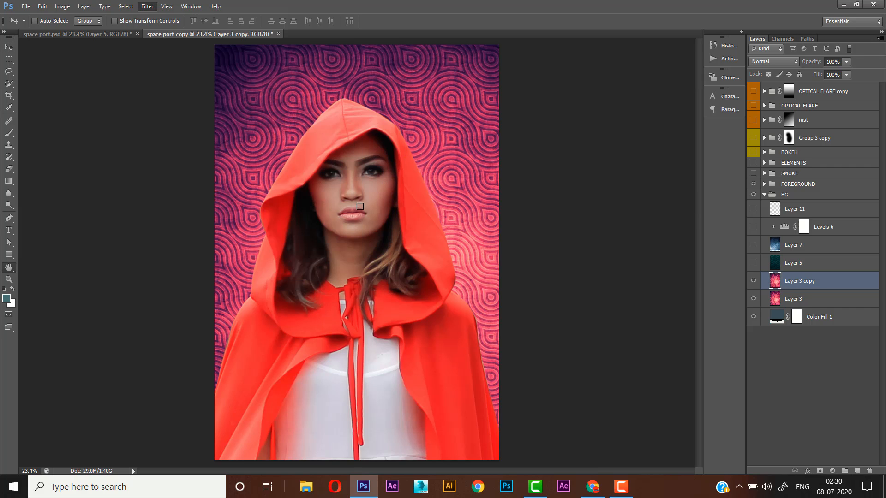
pyautogui.moveTo(507, 235); pyautogui.dragTo(512, 235)
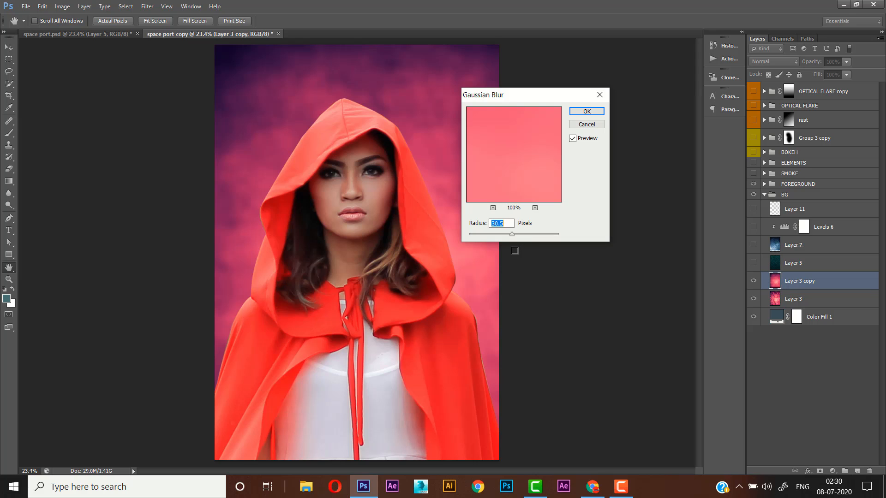
pyautogui.click(585, 112)
# - Show Layer 5 in the BG group and keep its blending mode at Soft Light
pyautogui.click(795, 265)
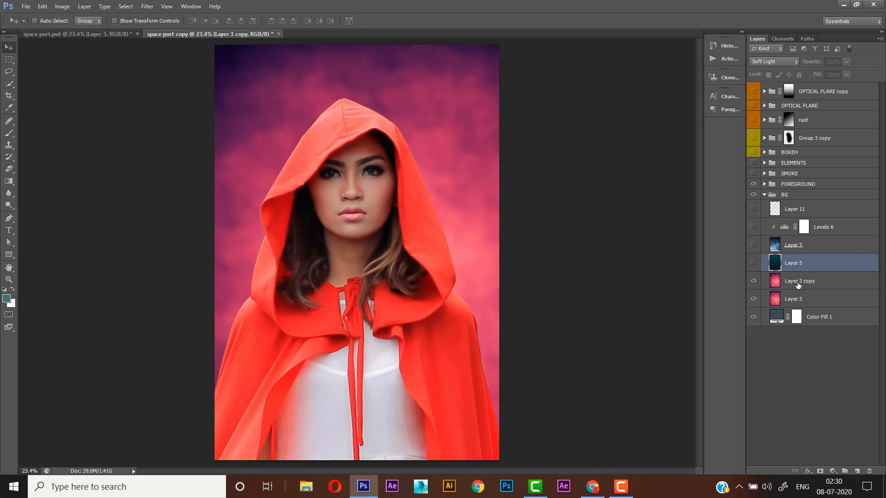
pyautogui.click(754, 264)
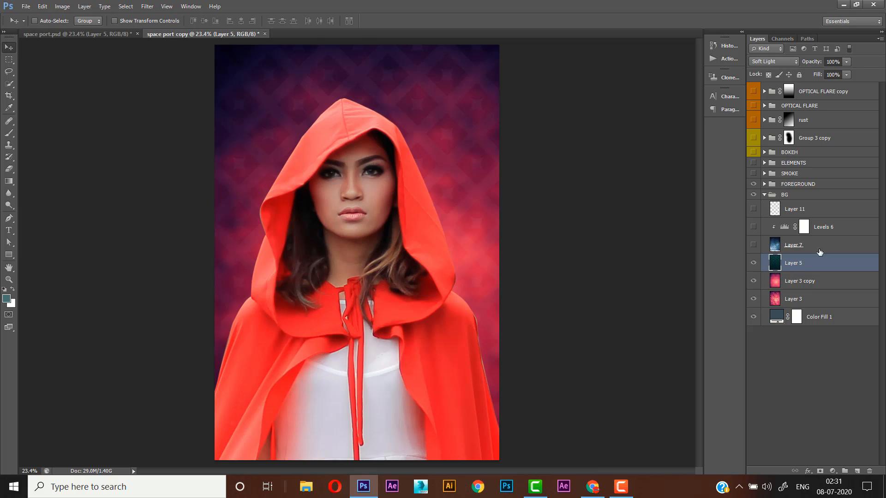
pyautogui.click(774, 62)
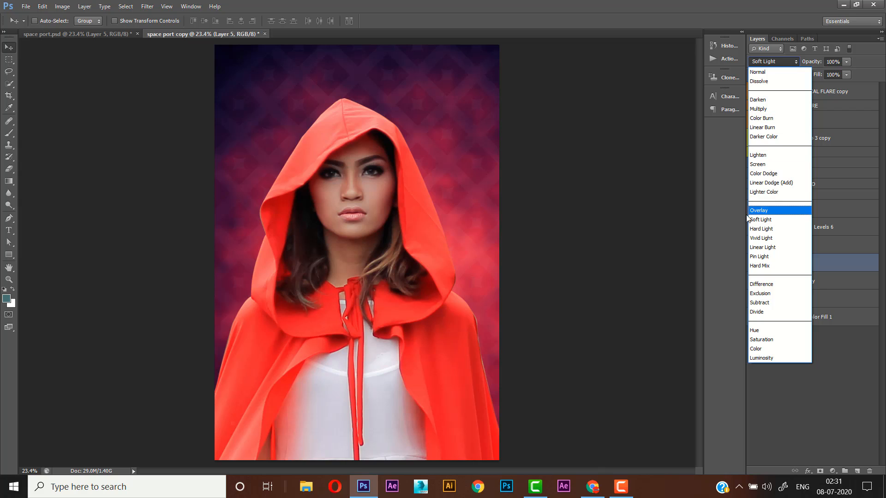
pyautogui.click(765, 220)
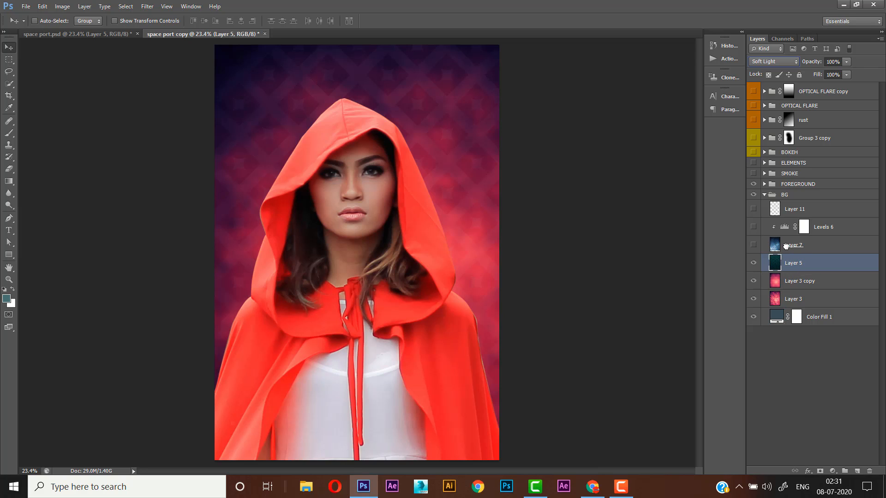
# - Show Layer 7 in the BG group and keep its blending mode at Screen
pyautogui.click(786, 246)
pyautogui.click(753, 245)
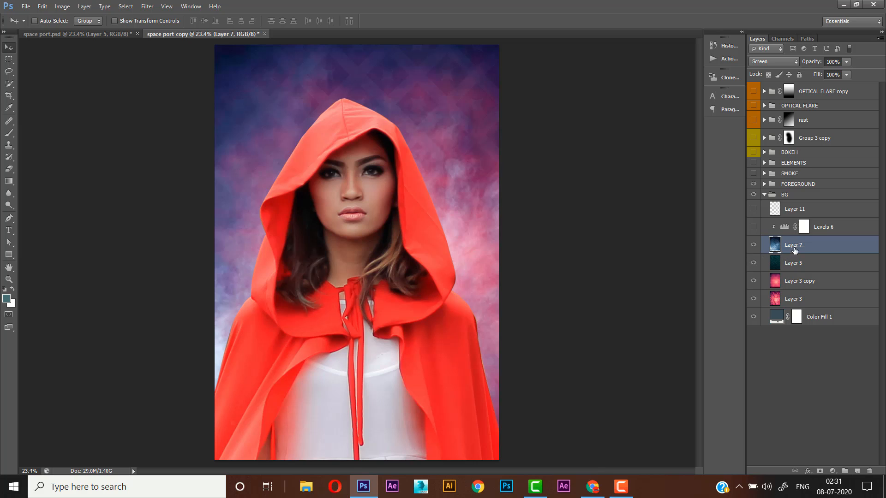
pyautogui.click(785, 62)
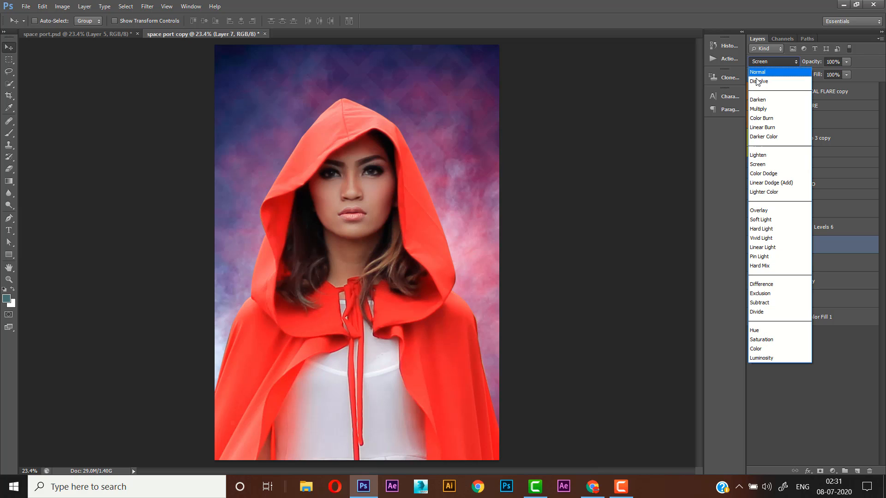
pyautogui.click(760, 164)
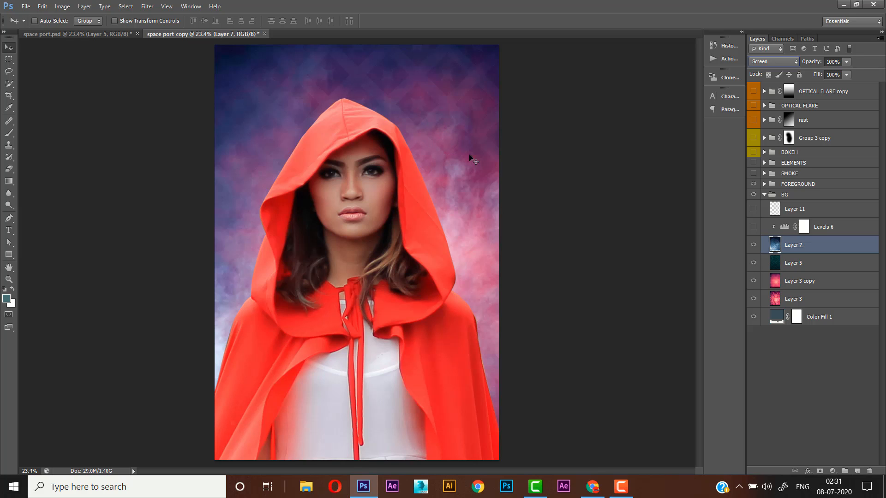
# - Show the Levels 6 adjustment clipped to Layer 7 and set its midtone input to 0.67
pyautogui.click(790, 231)
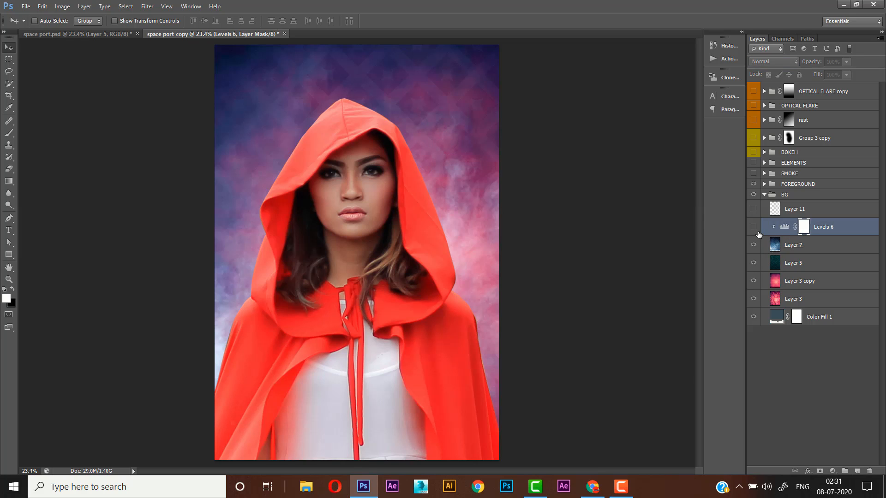
pyautogui.click(754, 229)
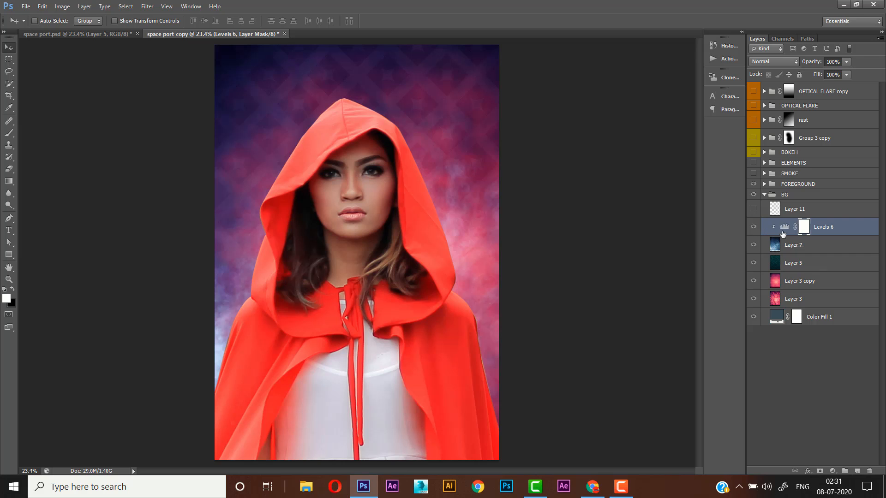
pyautogui.doubleClick(786, 229)
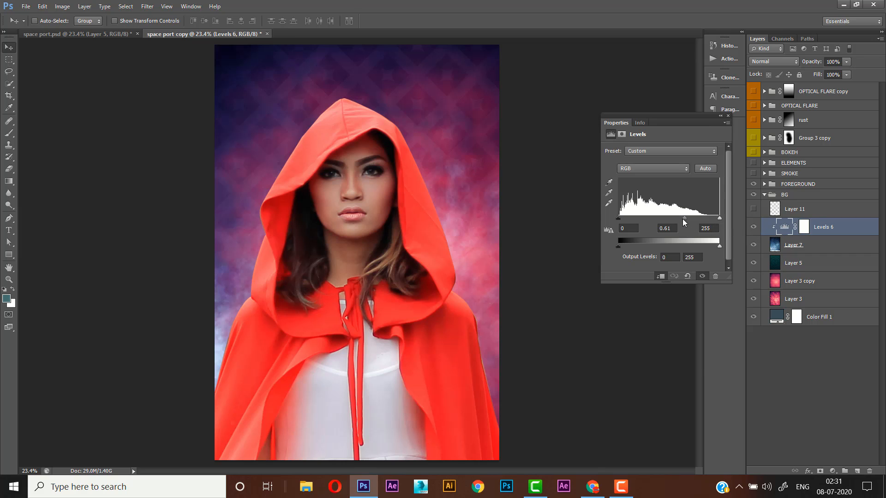
pyautogui.moveTo(672, 223); pyautogui.dragTo(685, 223)
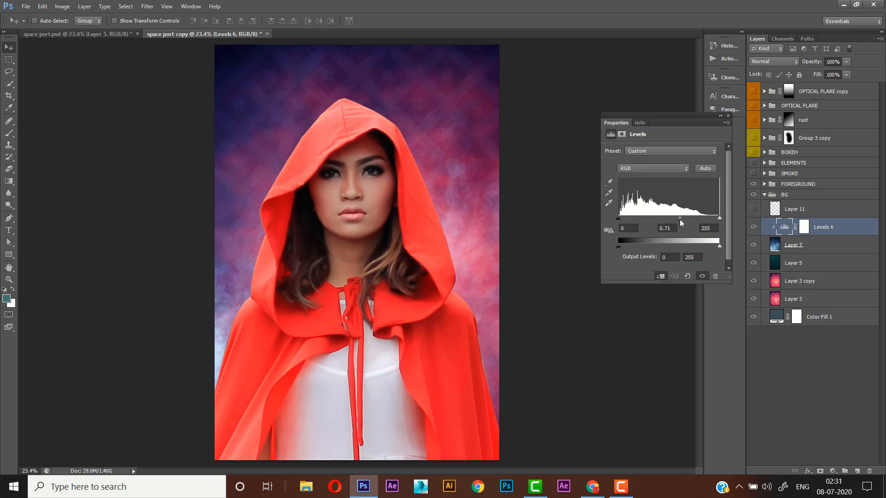
pyautogui.doubleClick(792, 263)
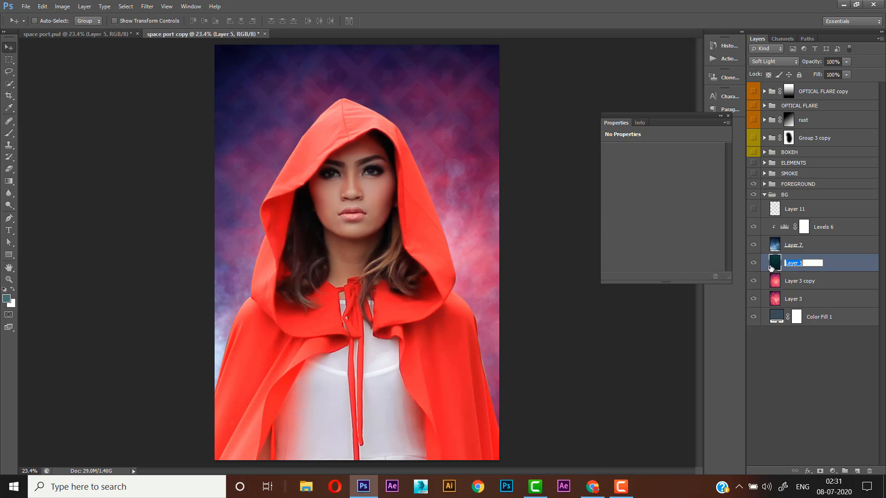
pyautogui.press('Return')
pyautogui.click(785, 227)
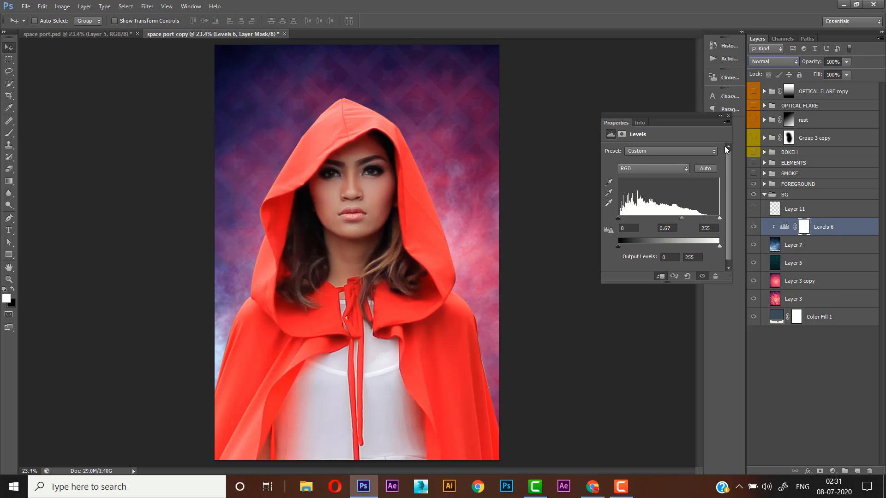
pyautogui.click(728, 116)
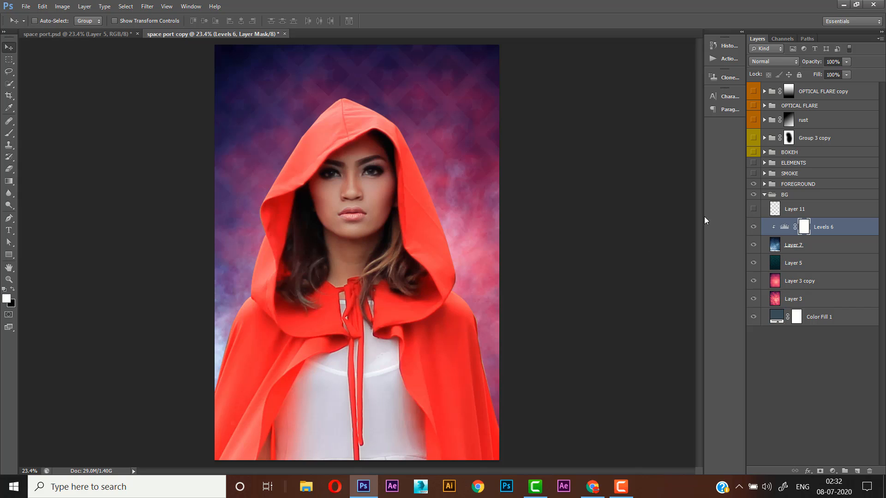
# - Add a Curves adjustment clipped to Layer 2 in the FOREGROUND group, lowering the white end and upper part of the curve to darken the subject
pyautogui.click(770, 195)
pyautogui.click(765, 195)
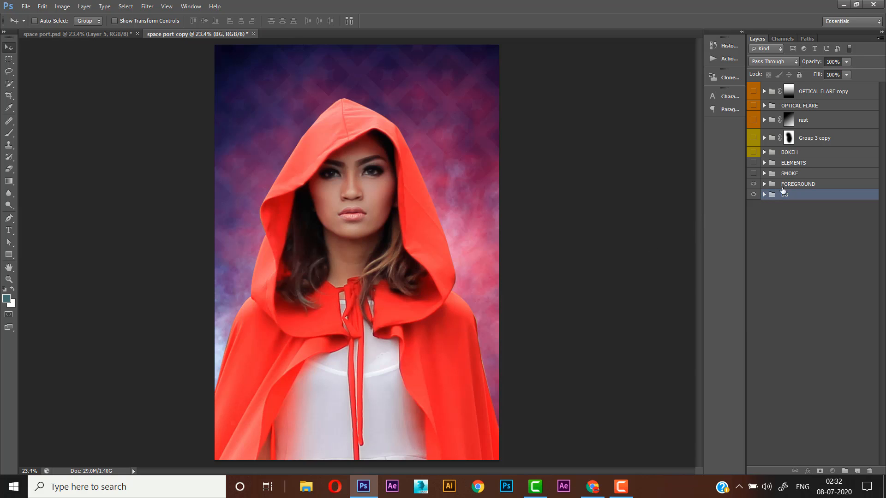
pyautogui.click(791, 185)
pyautogui.click(764, 185)
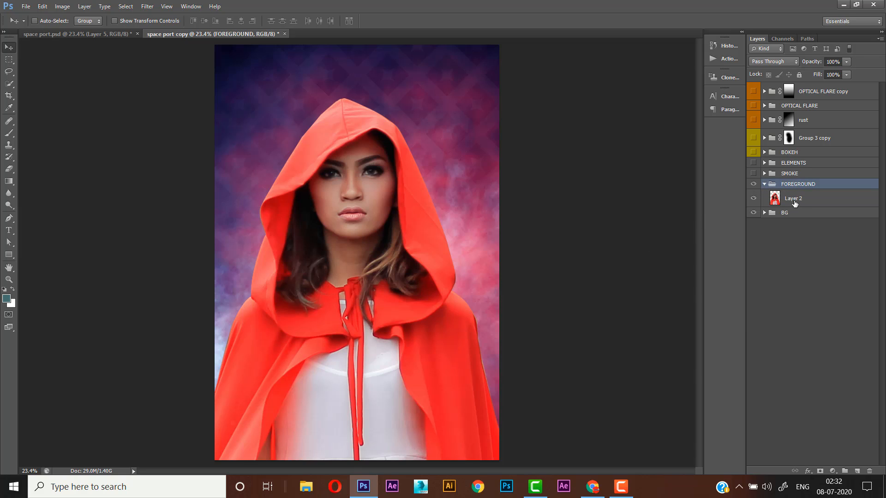
pyautogui.click(792, 203)
pyautogui.click(834, 471)
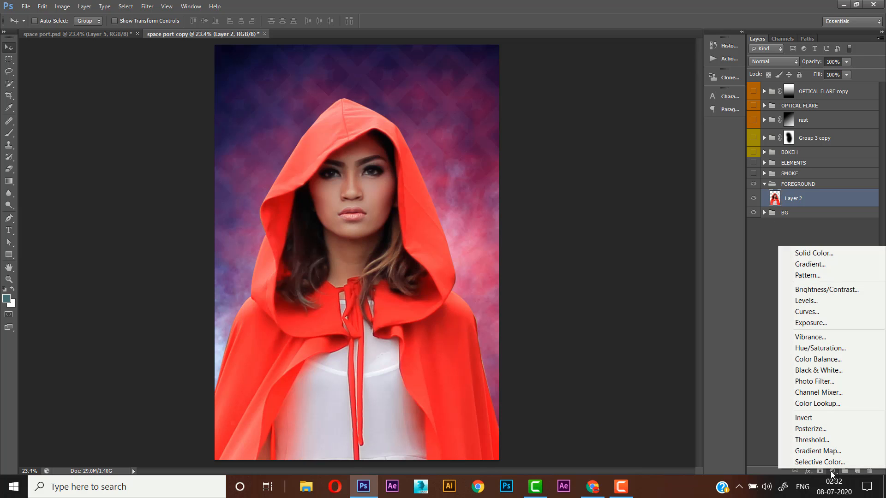
pyautogui.click(828, 313)
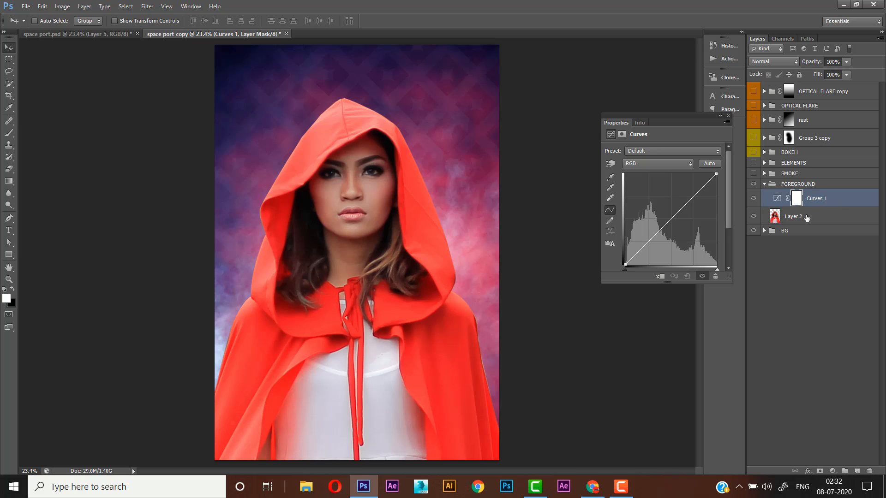
pyautogui.rightClick(833, 199)
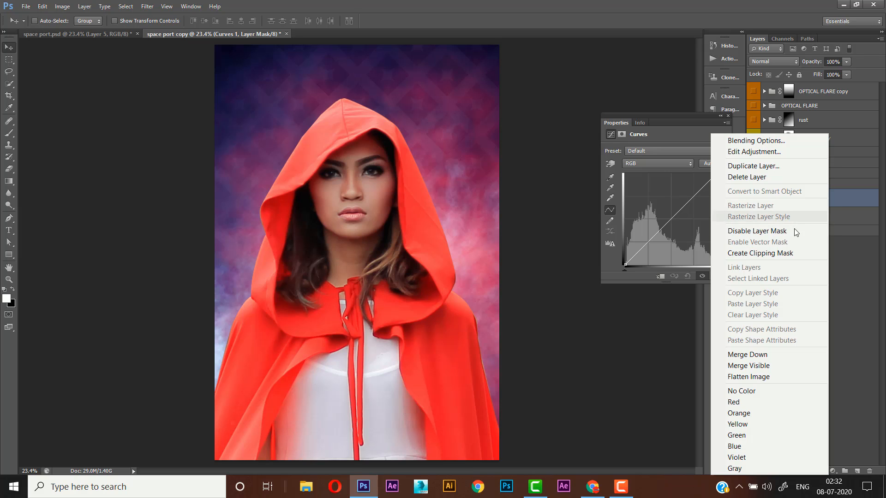
pyautogui.click(789, 254)
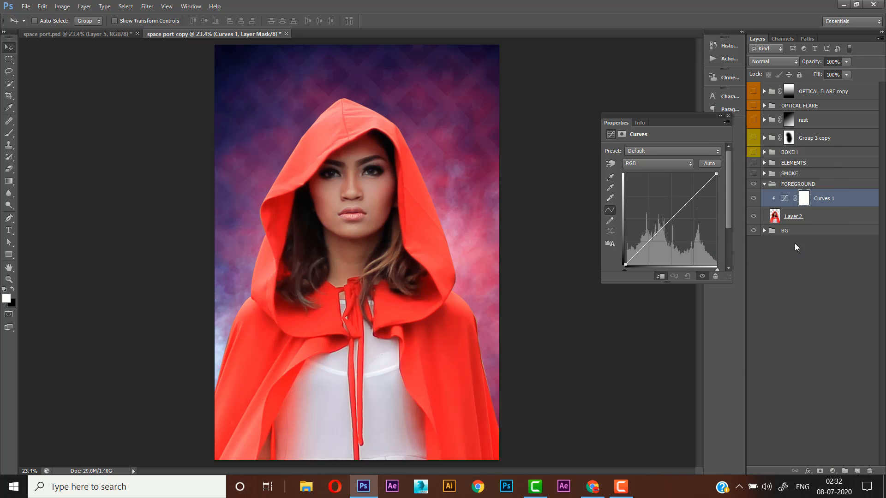
pyautogui.moveTo(717, 174); pyautogui.dragTo(695, 218)
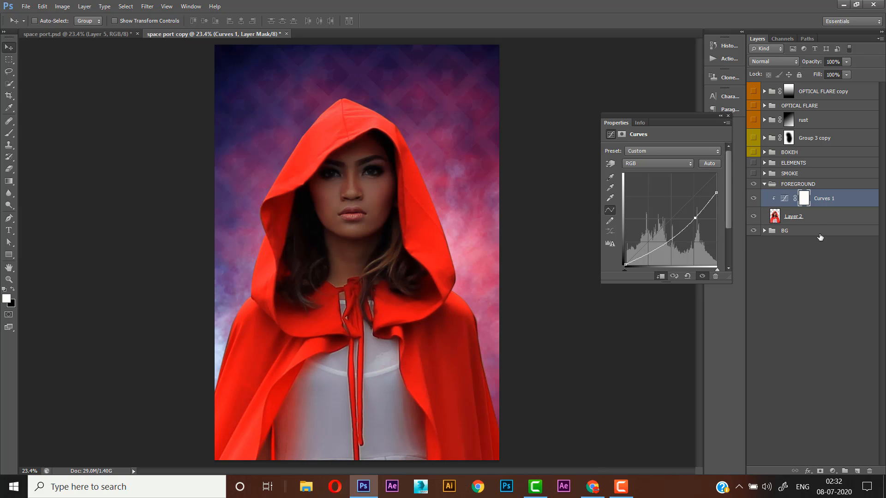
pyautogui.click(728, 116)
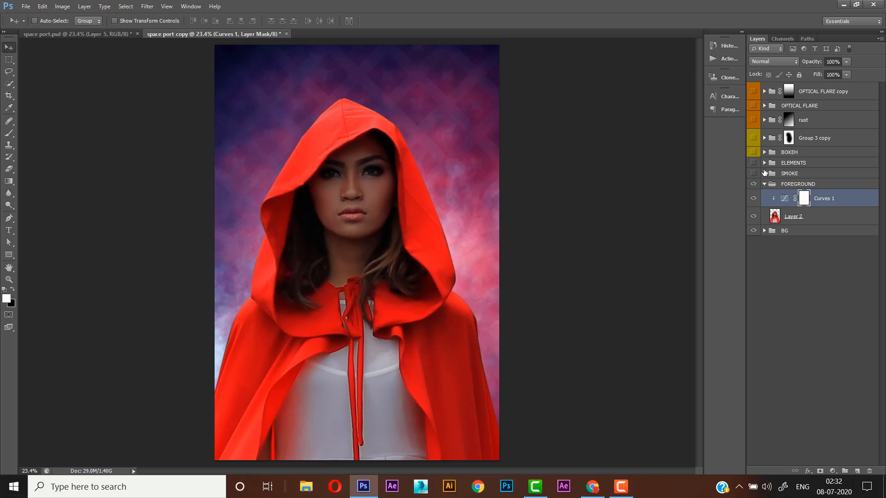
# - Add a new clipped layer directly above Layer 2 and choose the Brush tool with black as foreground colour
pyautogui.click(807, 222)
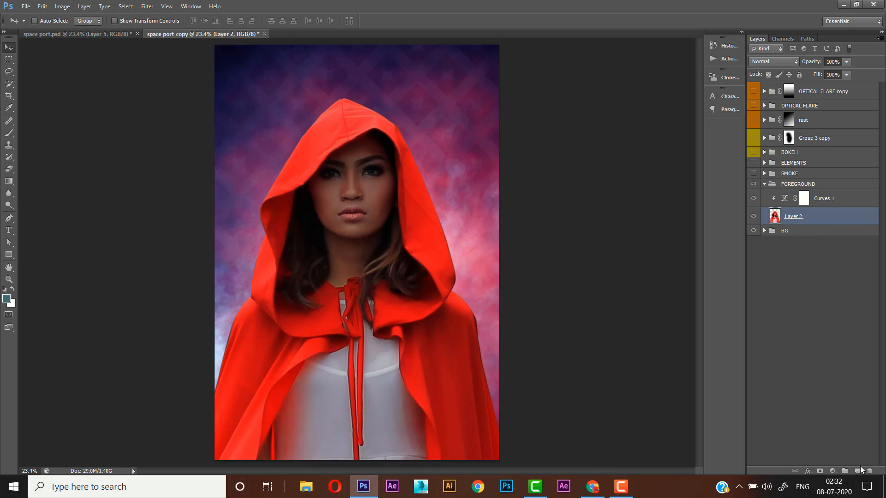
pyautogui.click(856, 472)
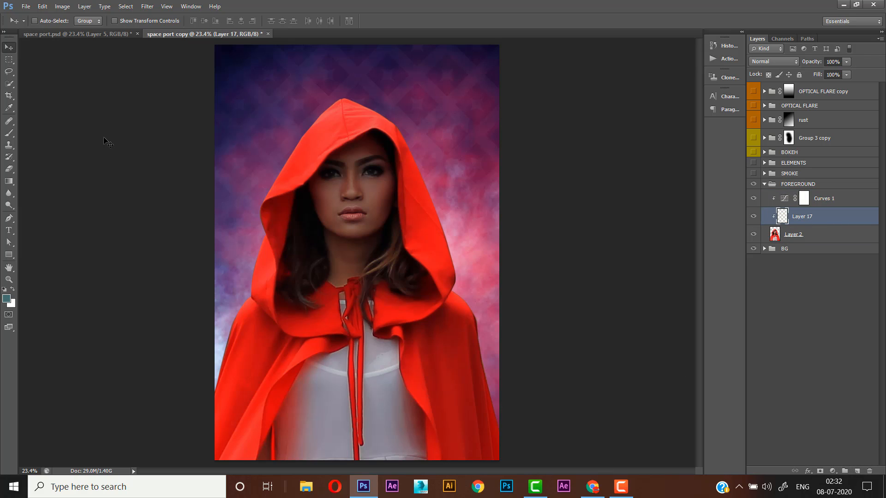
pyautogui.click(8, 133)
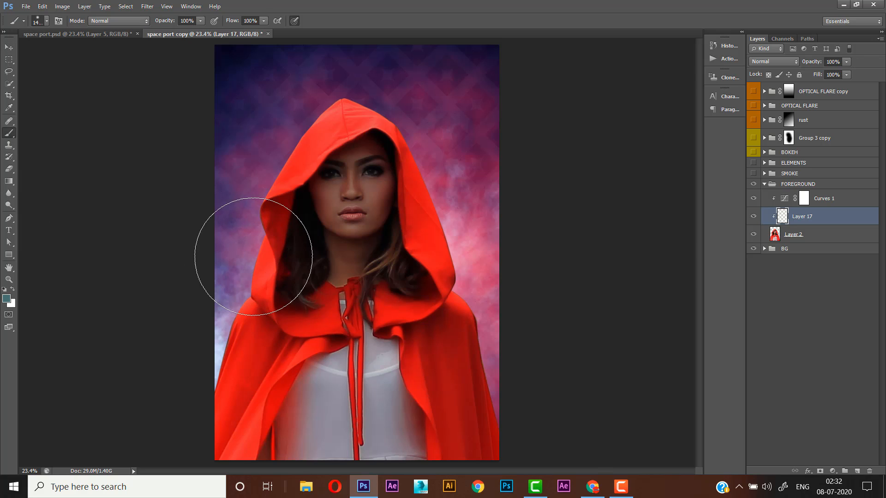
pyautogui.press('d')
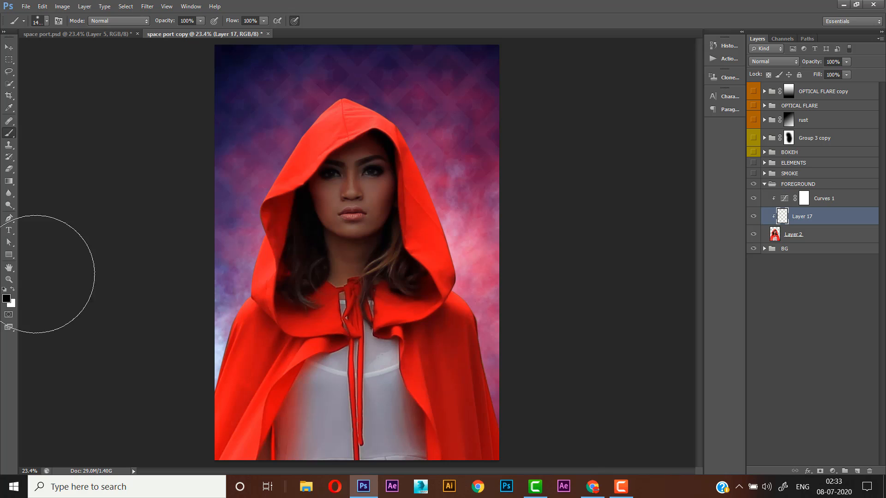
# - Set the brush size to 700, try shading the white dress at 30% opacity, and undo the stroke
pyautogui.click(201, 21)
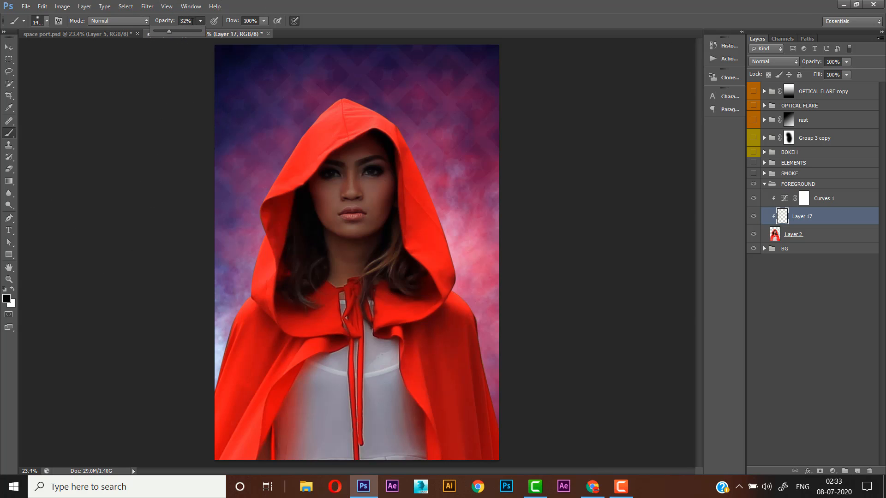
pyautogui.moveTo(194, 21); pyautogui.dragTo(167, 20)
pyautogui.press('Return')
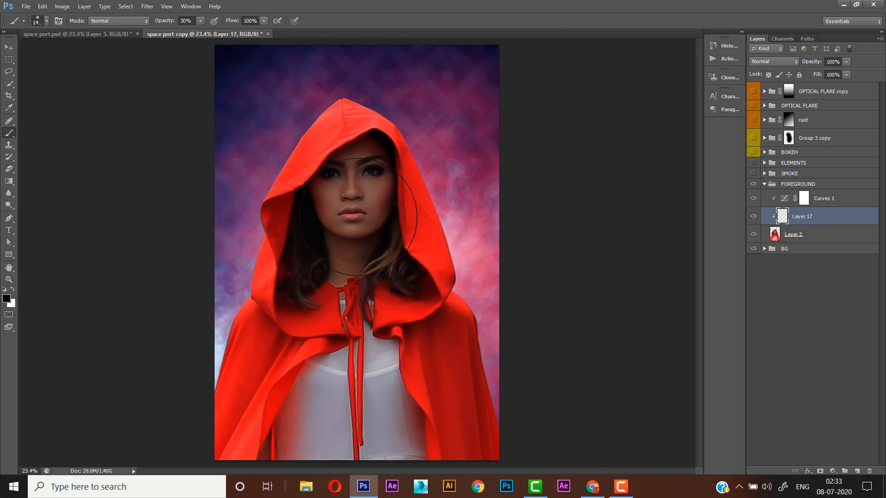
pyautogui.press('[')
pyautogui.press('[')
pyautogui.press('[')
pyautogui.press('[')
pyautogui.press('[')
pyautogui.press('[')
pyautogui.press('[')
pyautogui.moveTo(312, 386)
pyautogui.mouseDown()
pyautogui.moveTo(297, 425)
pyautogui.moveTo(306, 425)
pyautogui.mouseUp()
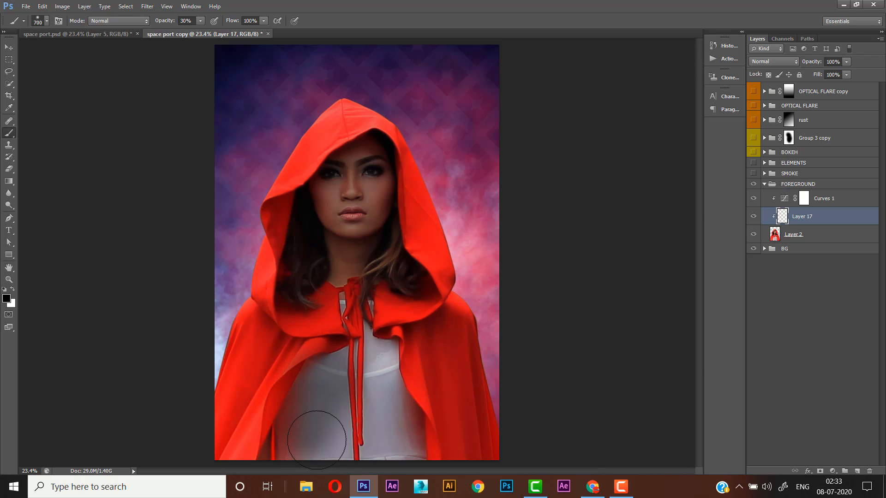
pyautogui.hotkey('ctrl', 'z')
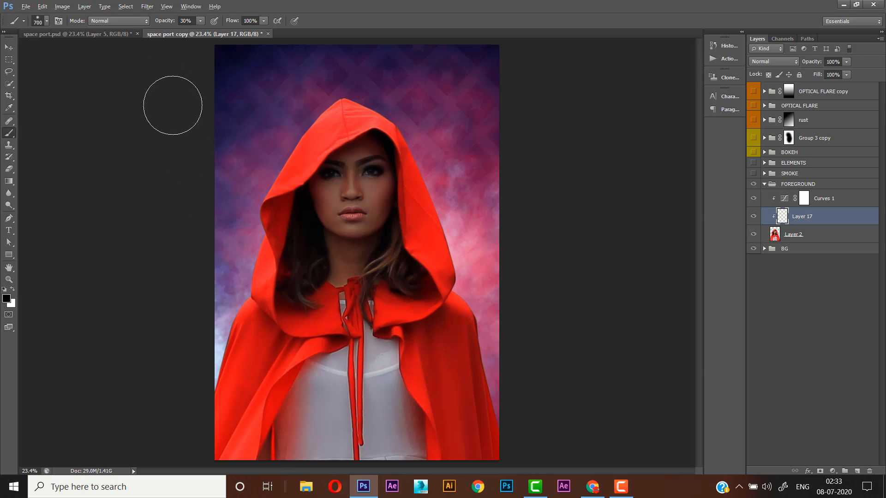
# - Shade the dress, cape and hood in black on the new clipped layer with the brush at 20% opacity
pyautogui.moveTo(170, 21); pyautogui.dragTo(167, 23)
pyautogui.moveTo(314, 346)
pyautogui.mouseDown()
pyautogui.moveTo(298, 438)
pyautogui.moveTo(329, 463)
pyautogui.moveTo(390, 435)
pyautogui.moveTo(381, 381)
pyautogui.moveTo(369, 377)
pyautogui.moveTo(390, 469)
pyautogui.moveTo(319, 452)
pyautogui.moveTo(325, 393)
pyautogui.moveTo(354, 478)
pyautogui.moveTo(448, 487)
pyautogui.moveTo(453, 439)
pyautogui.moveTo(450, 497)
pyautogui.moveTo(478, 425)
pyautogui.moveTo(414, 346)
pyautogui.moveTo(444, 423)
pyautogui.moveTo(455, 333)
pyautogui.moveTo(442, 288)
pyautogui.moveTo(447, 270)
pyautogui.moveTo(429, 247)
pyautogui.moveTo(410, 142)
pyautogui.moveTo(381, 105)
pyautogui.moveTo(398, 119)
pyautogui.mouseUp()
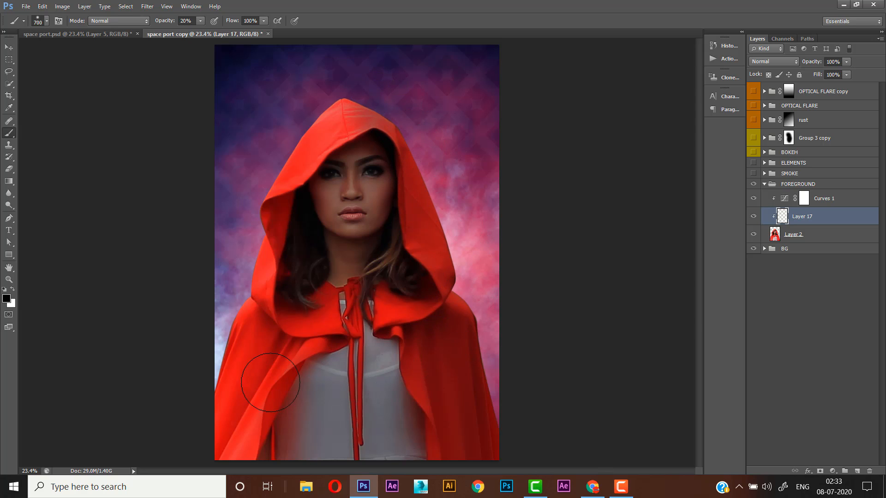
pyautogui.moveTo(201, 364)
pyautogui.mouseDown()
pyautogui.moveTo(201, 428)
pyautogui.moveTo(236, 417)
pyautogui.moveTo(231, 481)
pyautogui.moveTo(275, 350)
pyautogui.moveTo(255, 356)
pyautogui.moveTo(261, 386)
pyautogui.mouseUp()
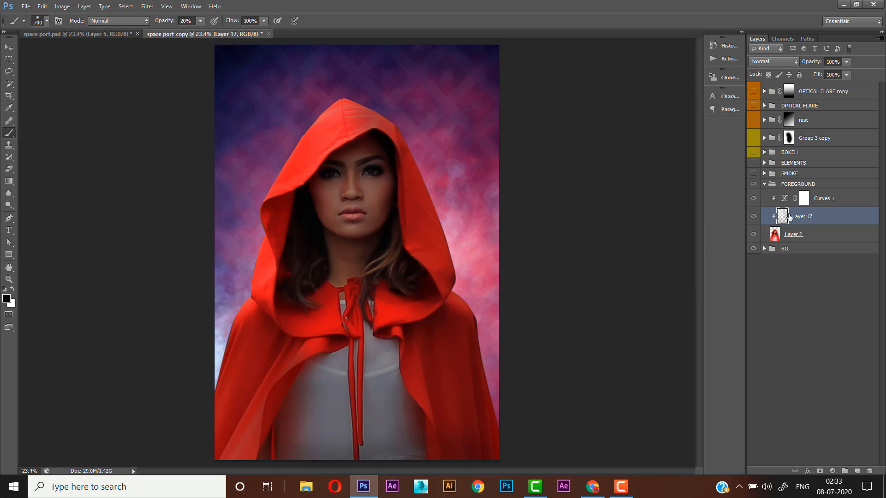
# - Target the Curves 1 layer mask and paint the forehead and nose in black with a 150 px brush at 11% opacity
pyautogui.click(805, 199)
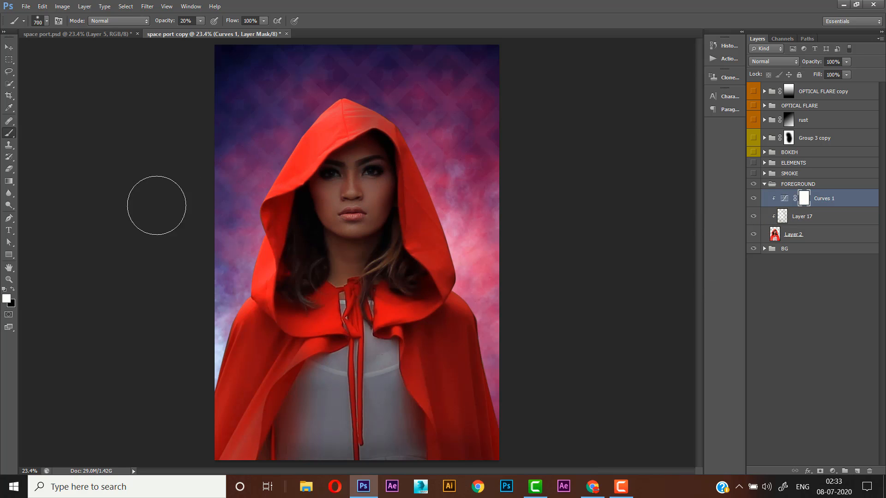
pyautogui.click(14, 290)
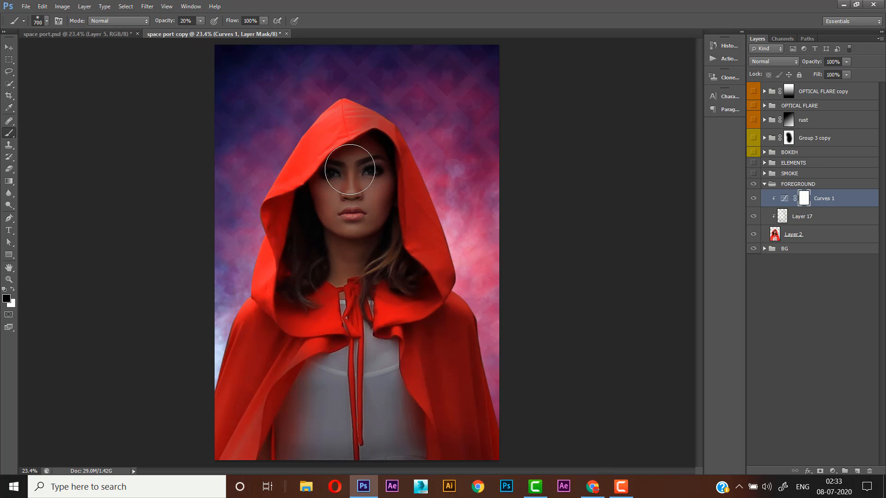
pyautogui.press('[')
pyautogui.press('[')
pyautogui.press('[')
pyautogui.press('[')
pyautogui.press('[')
pyautogui.press('[')
pyautogui.press('[')
pyautogui.press('[')
pyautogui.moveTo(349, 163); pyautogui.dragTo(350, 178)
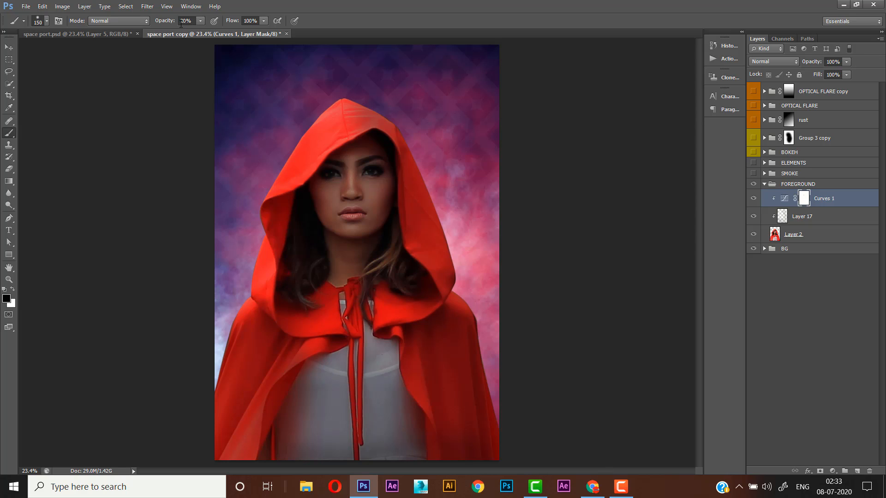
pyautogui.moveTo(174, 24); pyautogui.dragTo(169, 24)
pyautogui.moveTo(349, 154)
pyautogui.mouseDown()
pyautogui.moveTo(352, 194)
pyautogui.moveTo(351, 155)
pyautogui.moveTo(351, 189)
pyautogui.moveTo(344, 159)
pyautogui.moveTo(361, 152)
pyautogui.moveTo(337, 158)
pyautogui.moveTo(370, 150)
pyautogui.moveTo(351, 163)
pyautogui.mouseUp()
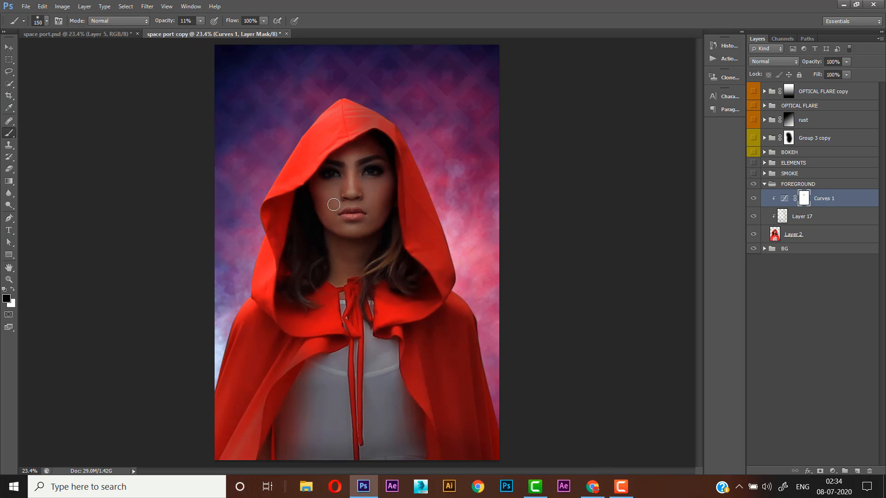
# - Brush black over the cheek and finer facial areas on the Curves 1 mask at 11% opacity, varying the brush size down to 45
pyautogui.press(']')
pyautogui.press(']')
pyautogui.moveTo(327, 197); pyautogui.dragTo(321, 189)
pyautogui.press('[')
pyautogui.press('[')
pyautogui.press('[')
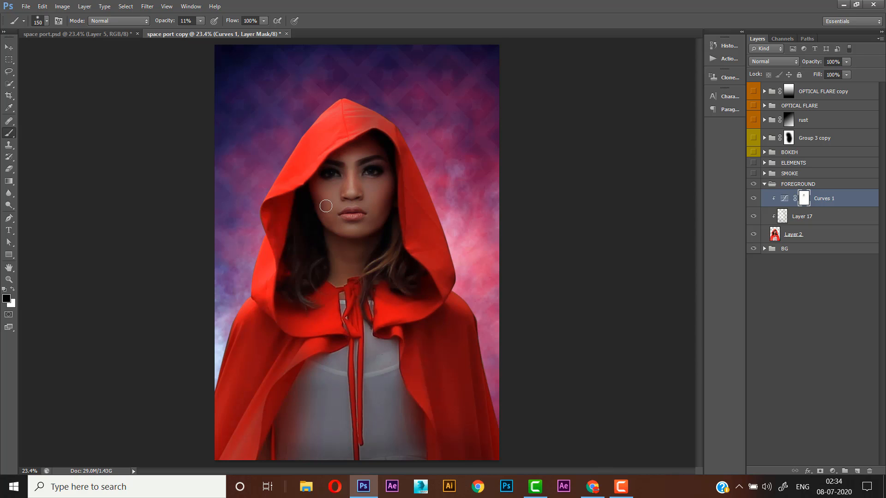
pyautogui.press(']')
pyautogui.press(']')
pyautogui.press('x')
pyautogui.press('x')
pyautogui.press('[')
pyautogui.press('[')
pyautogui.press('[')
# - In the Curves 1 blending options, split the Blend If underlying-layer white slider to 167 / 226
pyautogui.hotkey('ctrl', '2')
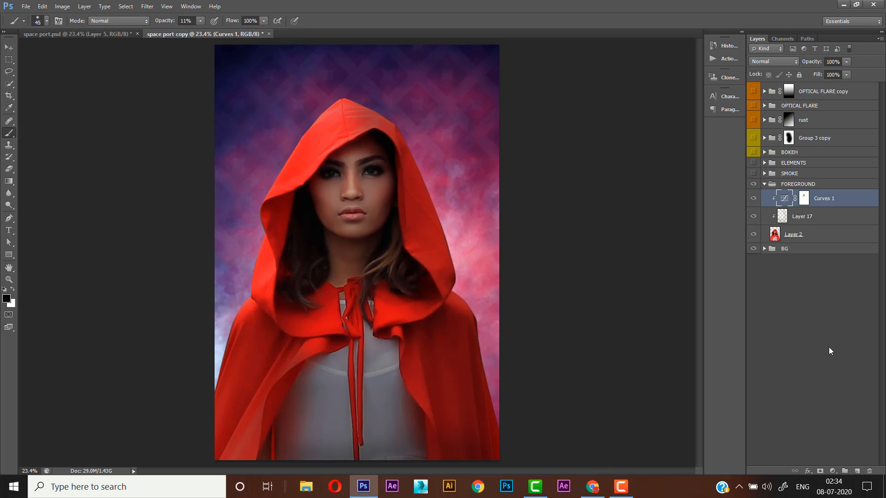
pyautogui.click(812, 470)
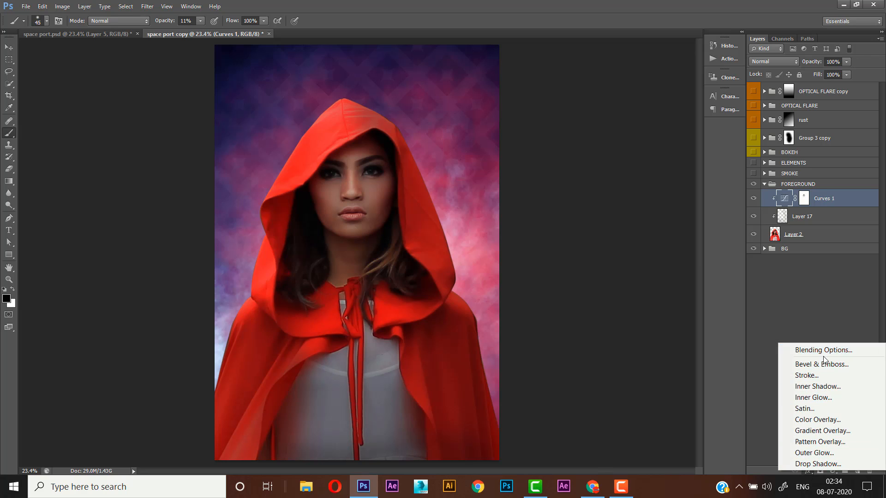
pyautogui.click(804, 363)
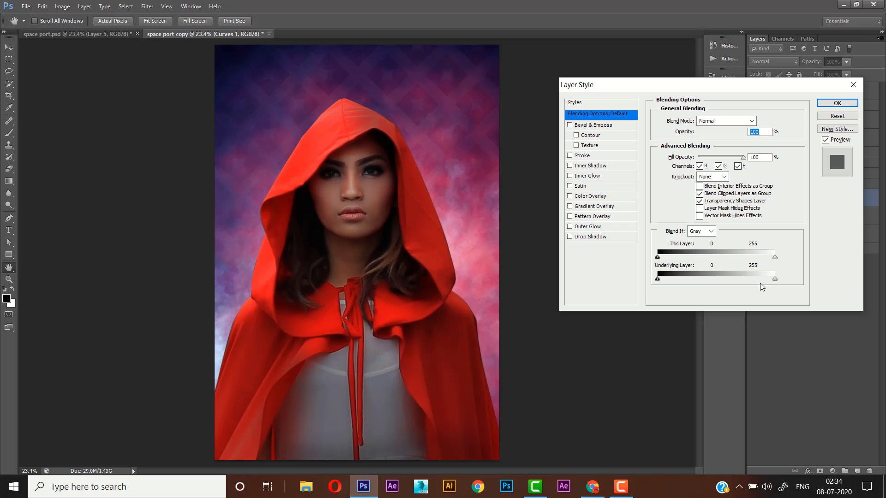
pyautogui.moveTo(775, 280); pyautogui.dragTo(746, 292)
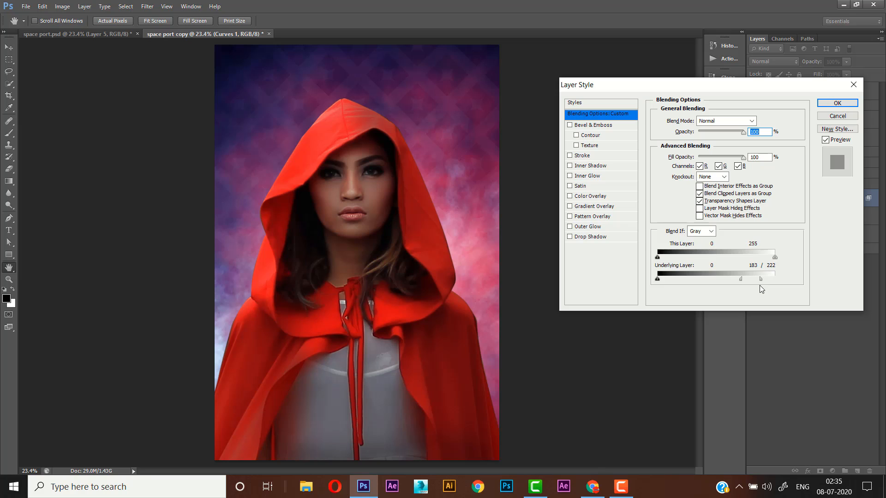
pyautogui.moveTo(742, 283); pyautogui.dragTo(735, 283)
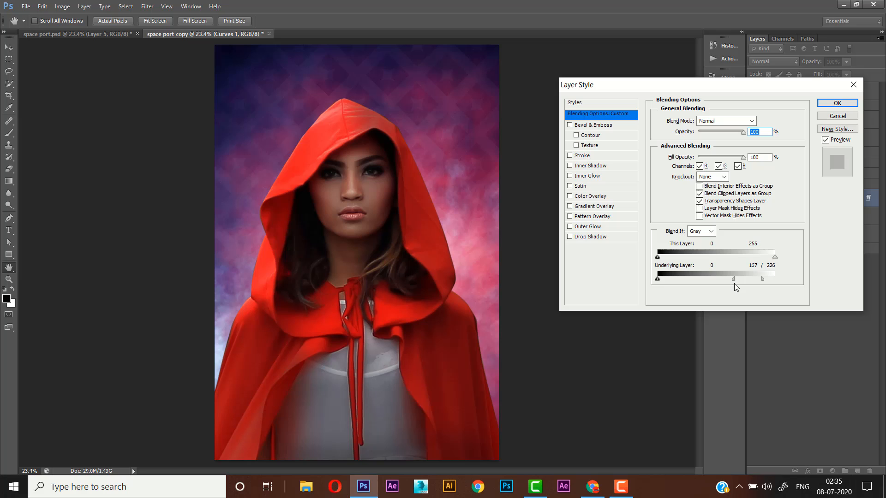
pyautogui.click(838, 104)
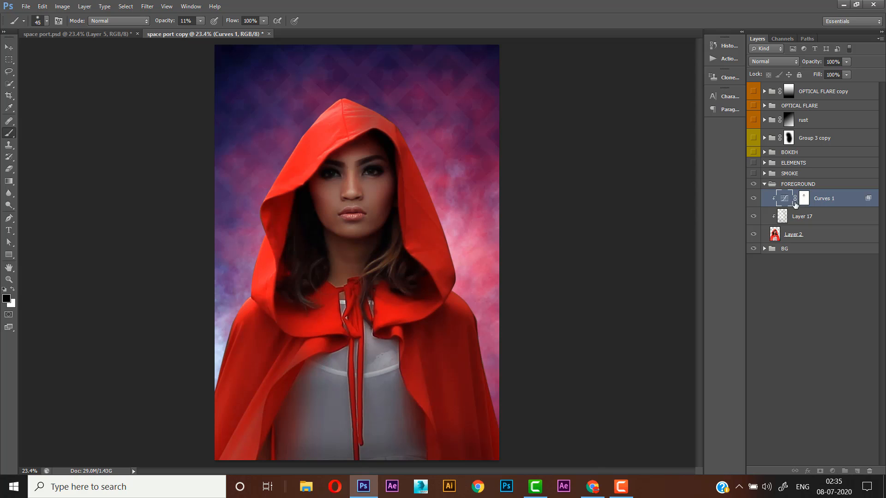
# - Paint the face in black on the Curves 1 mask at 19% opacity, enlarging the brush up to 200, to brighten it further
pyautogui.click(804, 198)
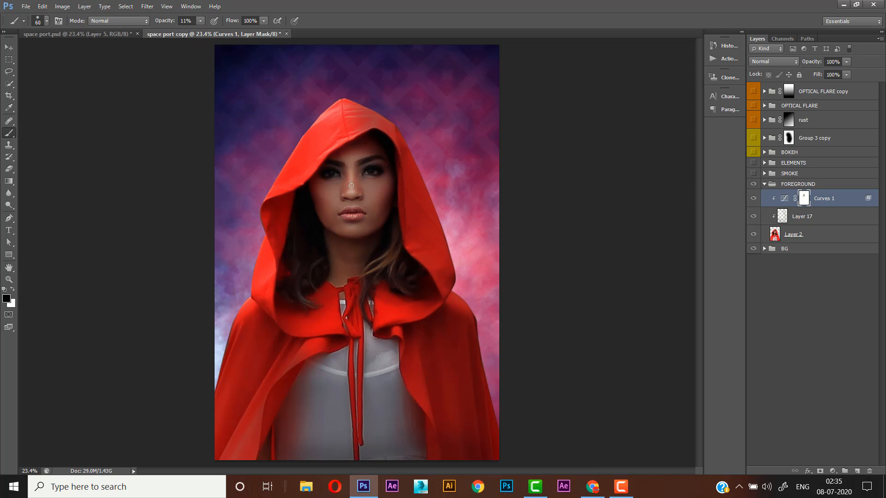
pyautogui.moveTo(168, 24); pyautogui.dragTo(168, 23)
pyautogui.press(']')
pyautogui.press(']')
pyautogui.press(']')
pyautogui.press(']')
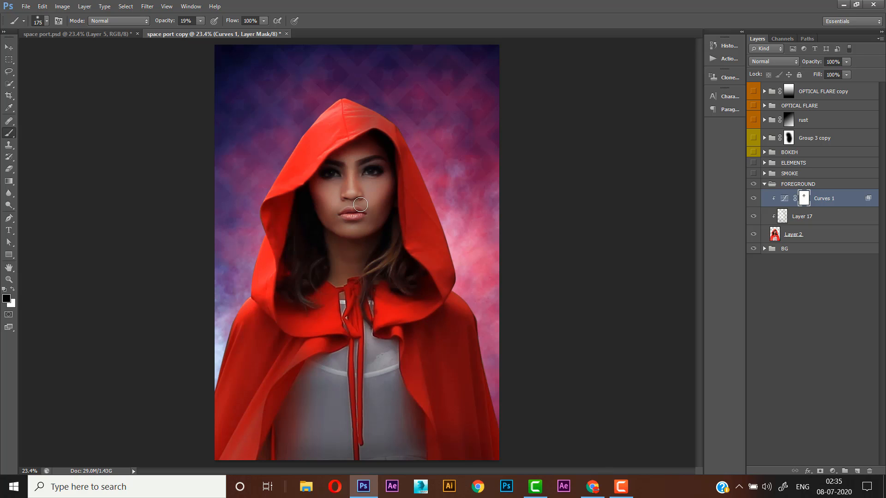
pyautogui.press('[')
pyautogui.press('[')
pyautogui.press('[')
pyautogui.press(']')
pyautogui.press(']')
pyautogui.press(']')
pyautogui.press(']')
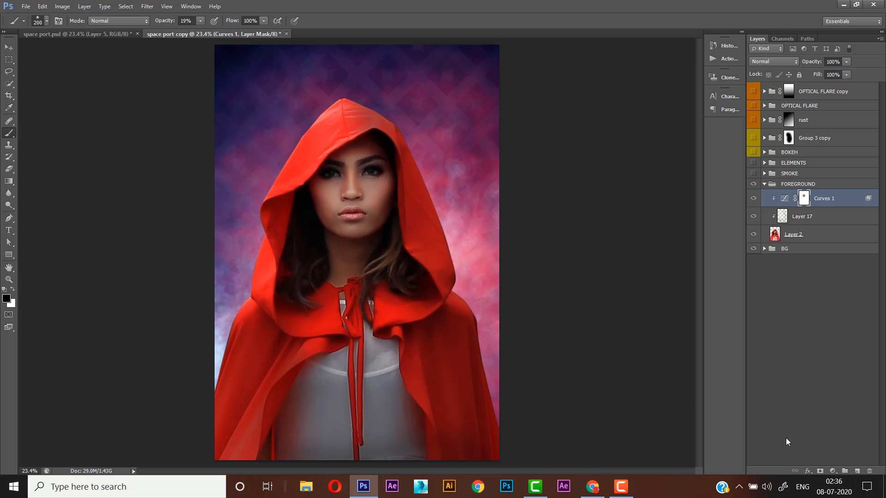
pyautogui.click(621, 486)
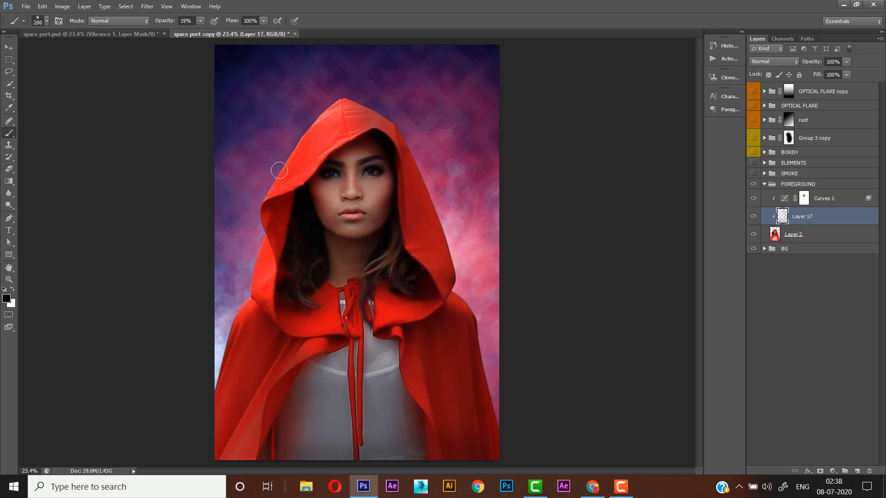
# - Add a clipped Color Balance adjustment above Layer 17 with midtones Cyan-Red at 17 and Yellow-Blue at -17
pyautogui.click(8, 47)
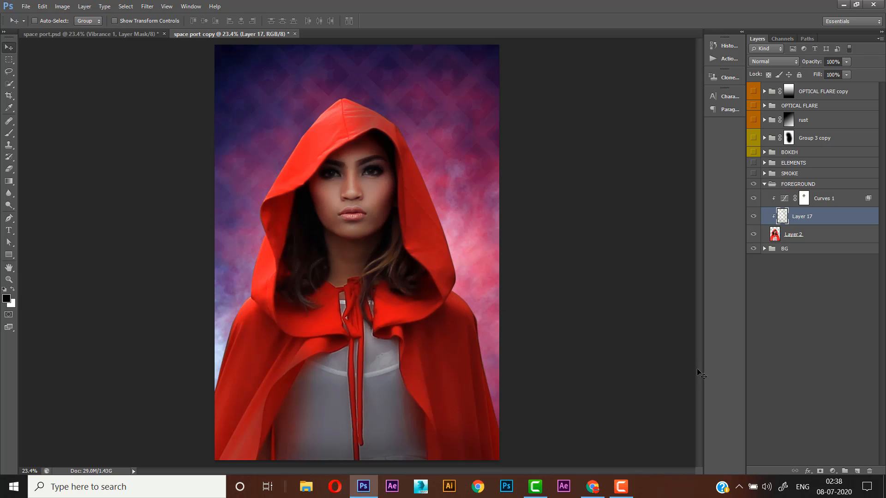
pyautogui.click(832, 471)
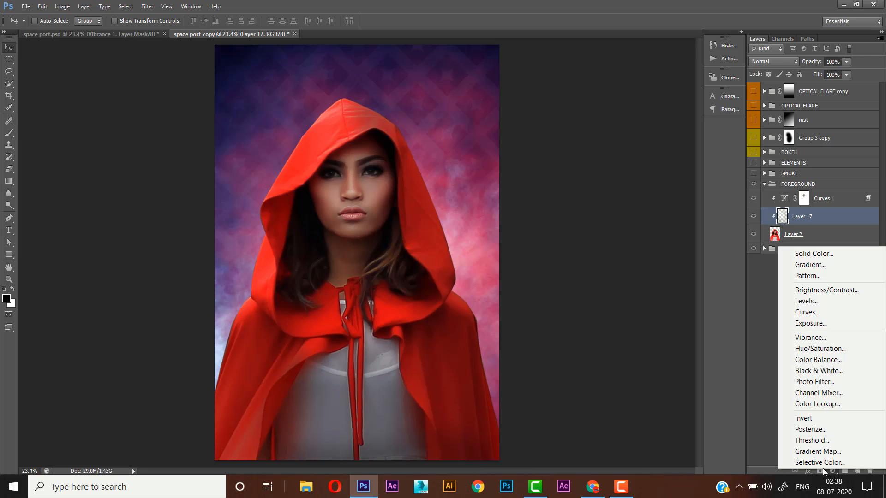
pyautogui.click(809, 360)
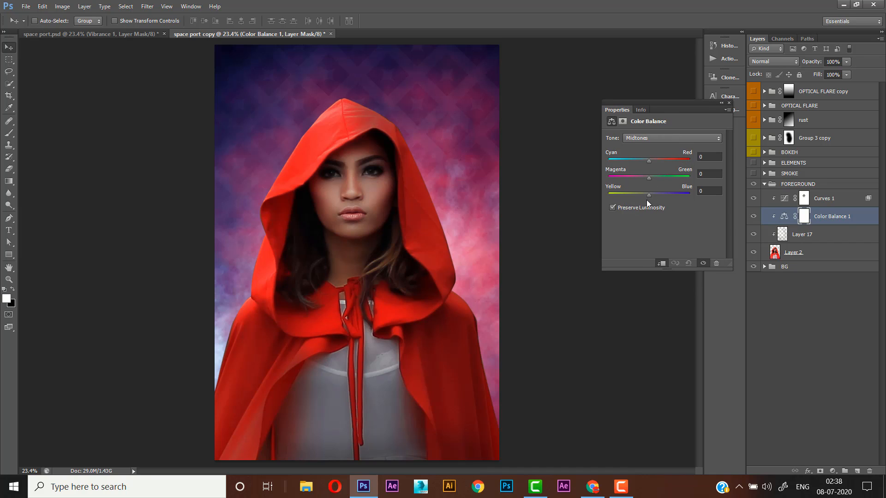
pyautogui.click(712, 157)
pyautogui.write('17')
pyautogui.moveTo(649, 196); pyautogui.dragTo(643, 196)
pyautogui.doubleClick(714, 190)
pyautogui.write('-17')
pyautogui.click(729, 103)
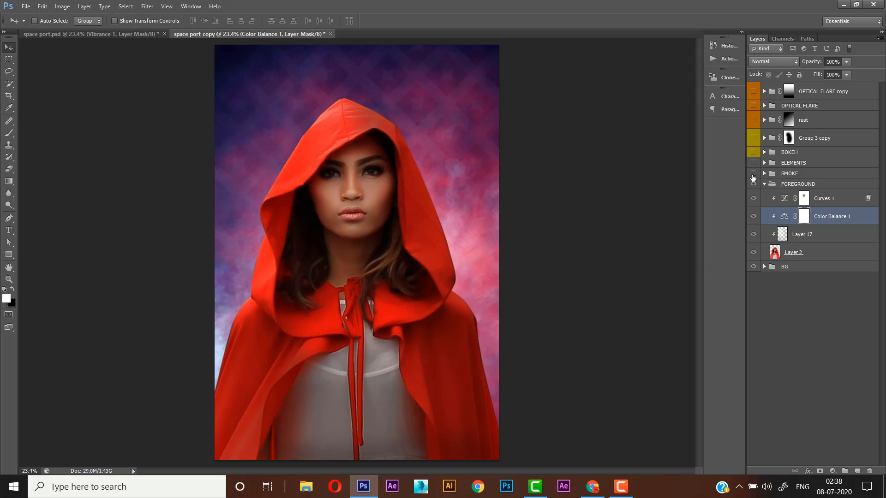
# - Add a clipped Vibrance adjustment above Color Balance 1 and adjust the vibrance to slightly mute the subject's colours
pyautogui.click(833, 471)
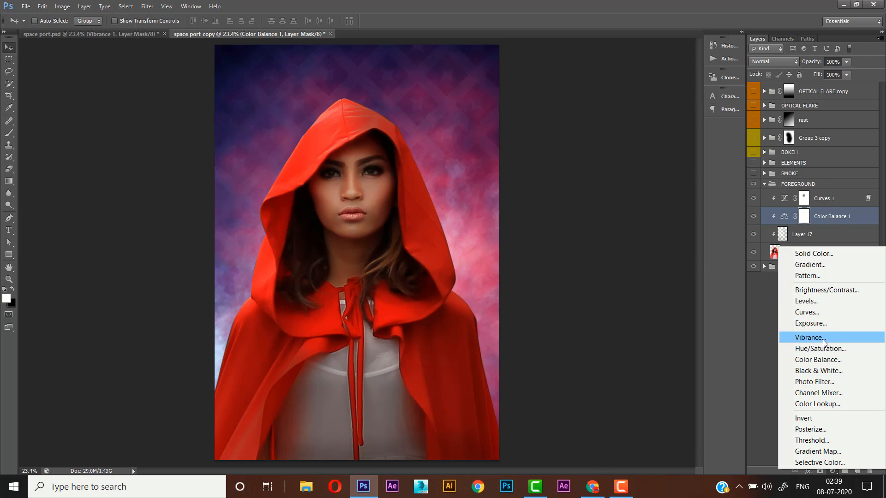
pyautogui.click(824, 342)
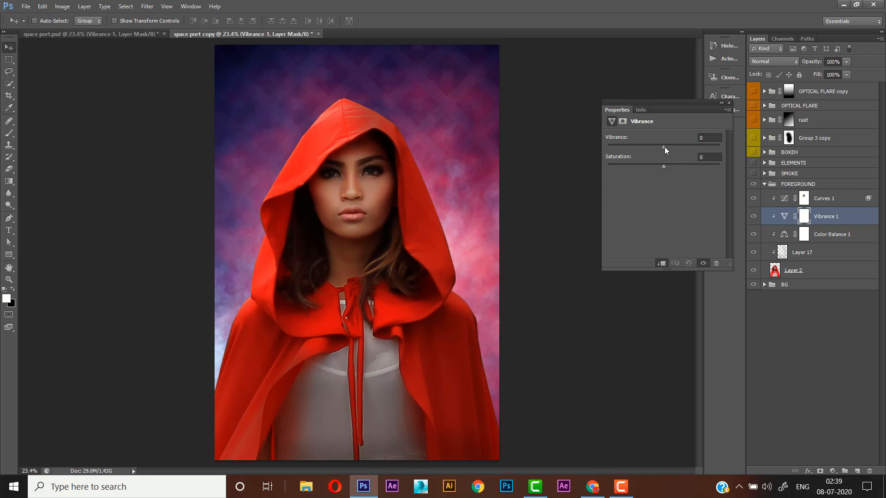
pyautogui.moveTo(665, 147); pyautogui.dragTo(671, 148)
pyautogui.click(729, 103)
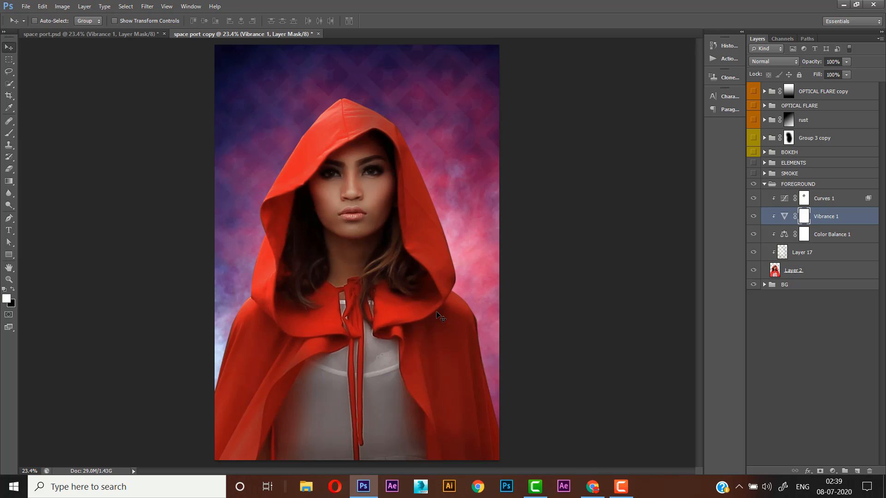
# - Create a new layer above Layer 11 in the BG group and sample the background's pink beside the hood for the brush
pyautogui.click(765, 286)
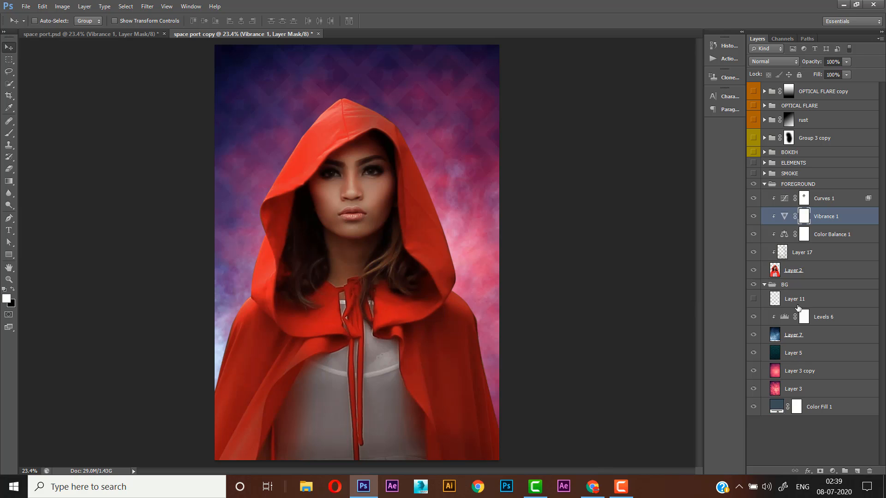
pyautogui.click(798, 299)
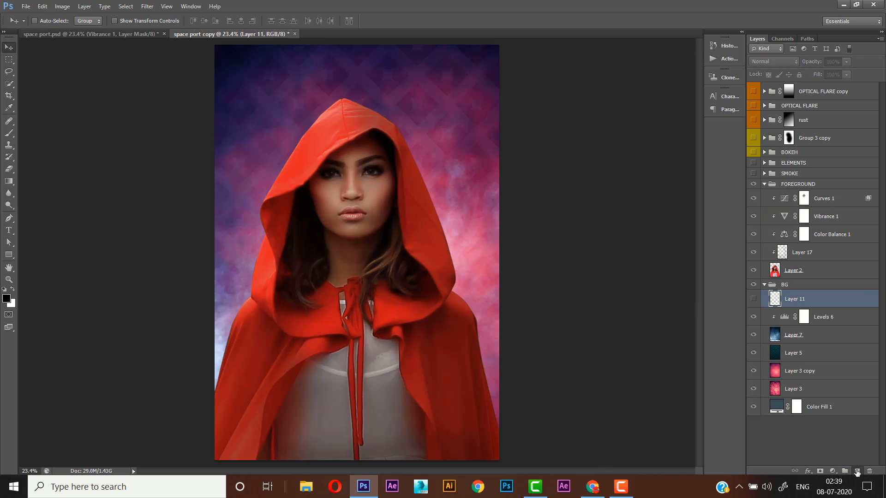
pyautogui.click(857, 471)
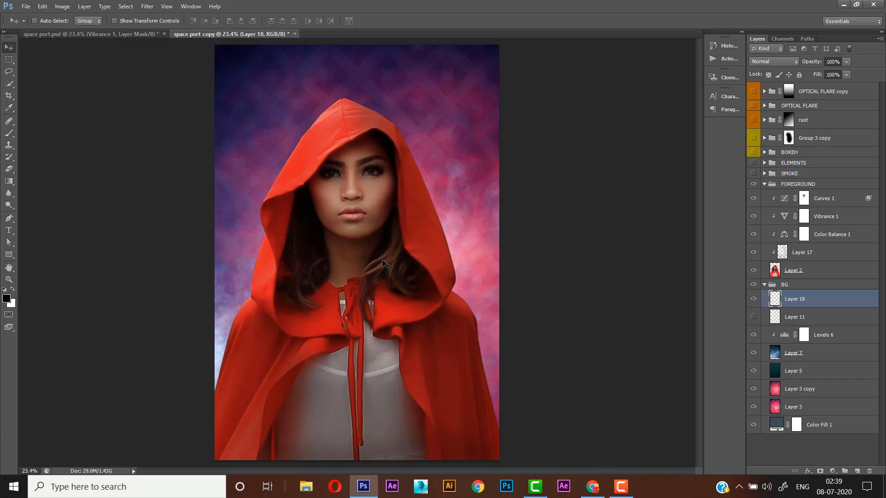
pyautogui.click(9, 133)
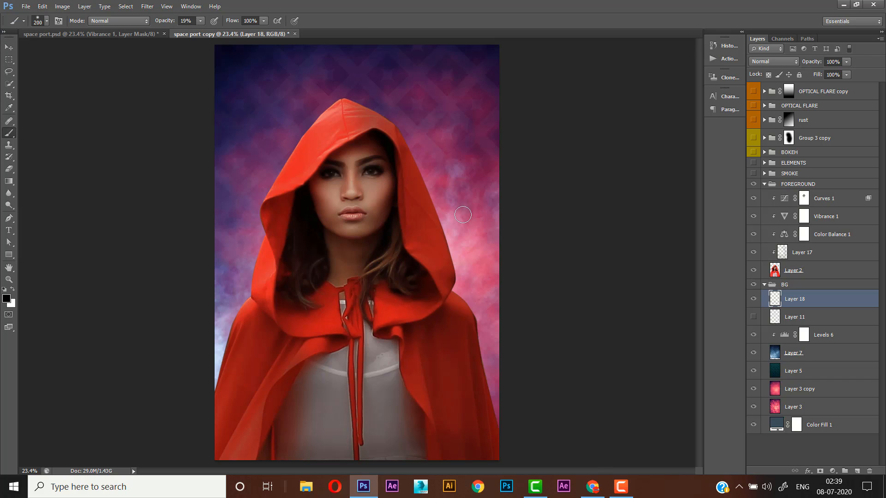
pyautogui.click(9, 107)
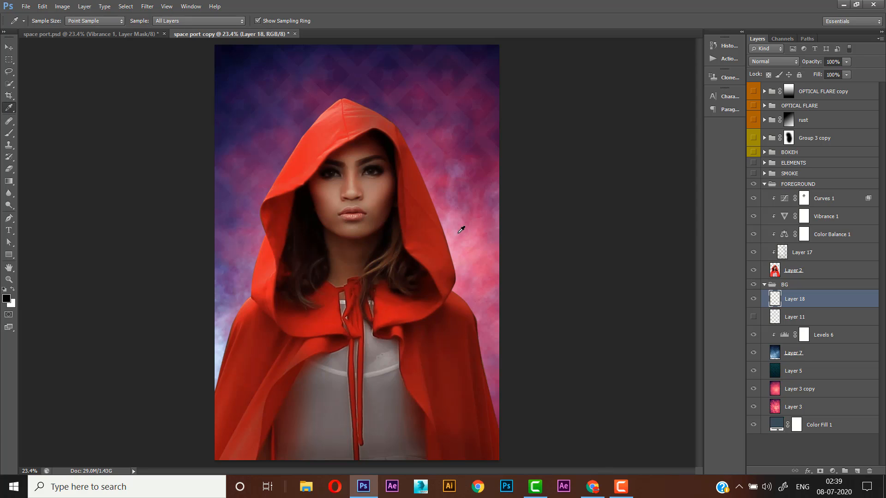
pyautogui.click(461, 229)
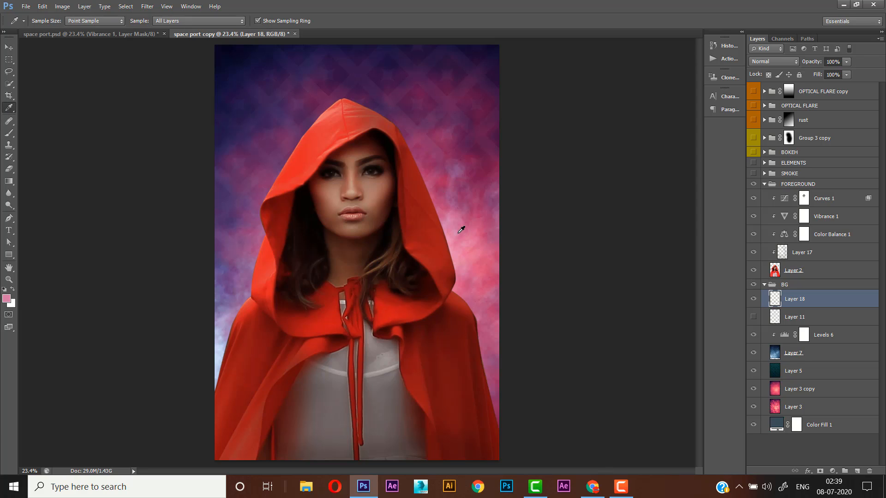
pyautogui.click(9, 133)
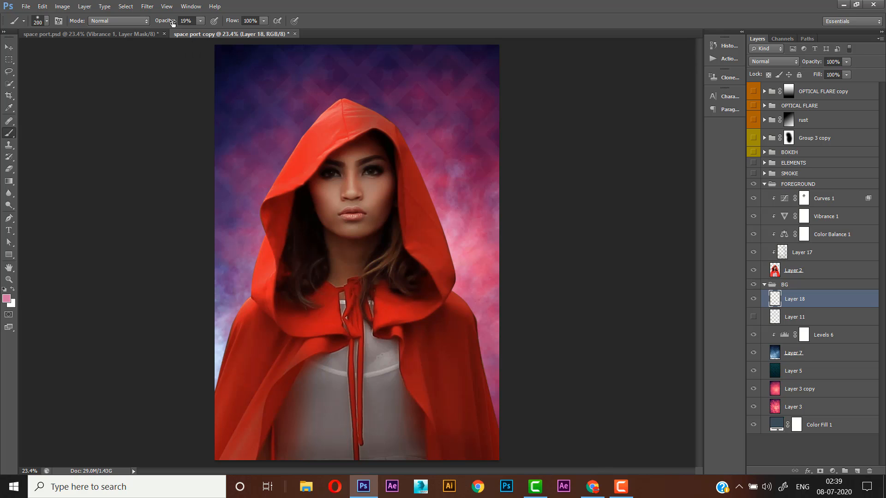
# - Dab a very large pink glow behind the head at 100% brush opacity and set its layer to Screen blend mode
pyautogui.moveTo(171, 21); pyautogui.dragTo(215, 20)
pyautogui.press(']')
pyautogui.press(']')
pyautogui.press(']')
pyautogui.press(']')
pyautogui.press(']')
pyautogui.press(']')
pyautogui.press(']')
pyautogui.press(']')
pyautogui.press(']')
pyautogui.press(']')
pyautogui.press(']')
pyautogui.press(']')
pyautogui.press(']')
pyautogui.press(']')
pyautogui.press(']')
pyautogui.press(']')
pyautogui.press(']')
pyautogui.press(']')
pyautogui.click(344, 165)
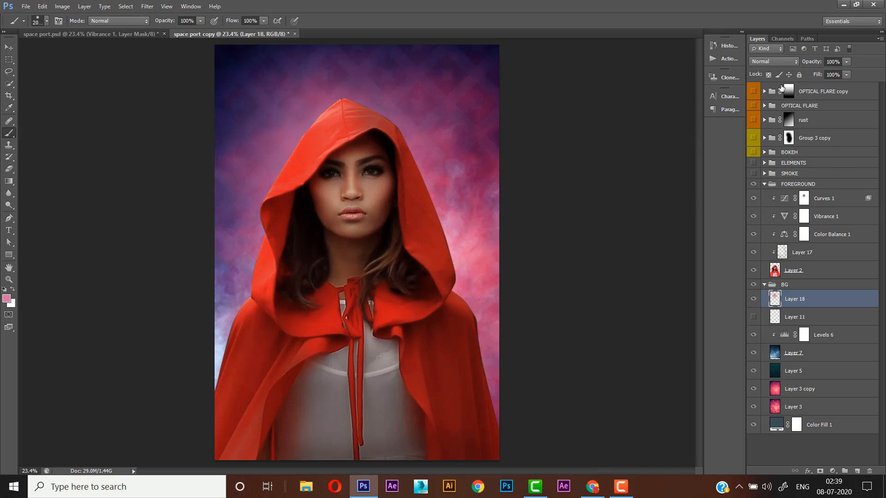
pyautogui.click(773, 62)
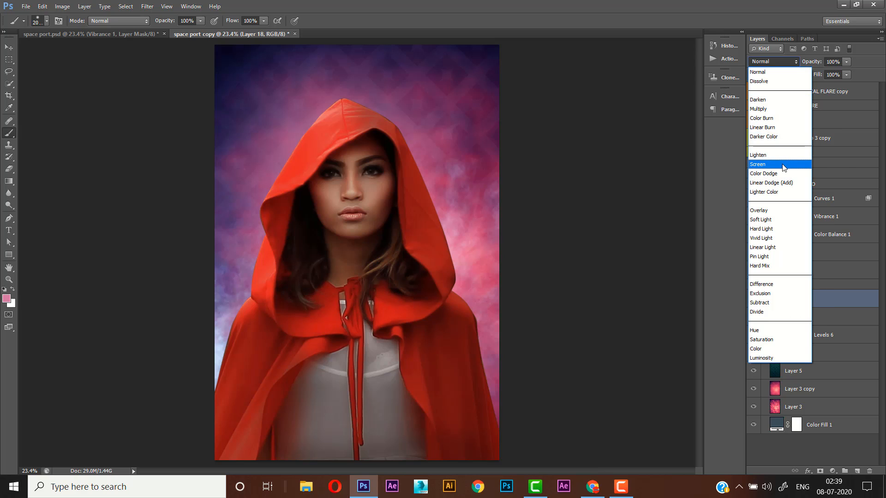
pyautogui.click(783, 167)
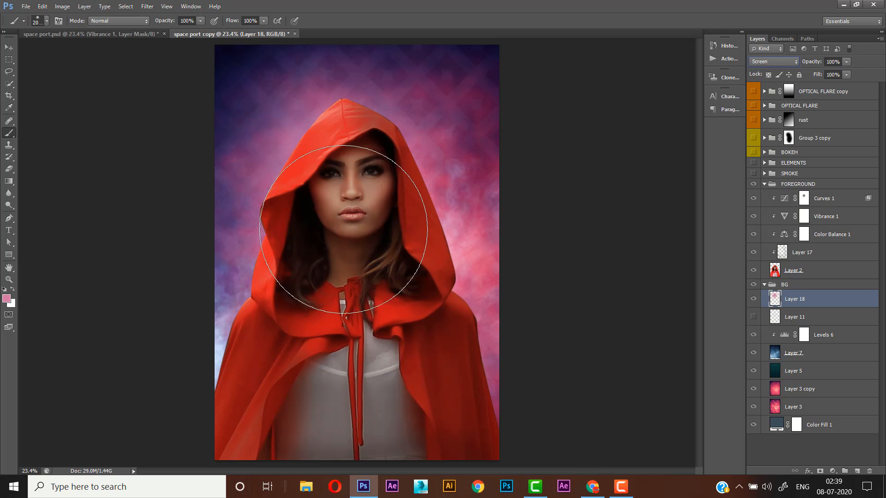
# - Move the pink glow on Layer 18 down behind the subject and scale it up to about 108%
pyautogui.click(8, 48)
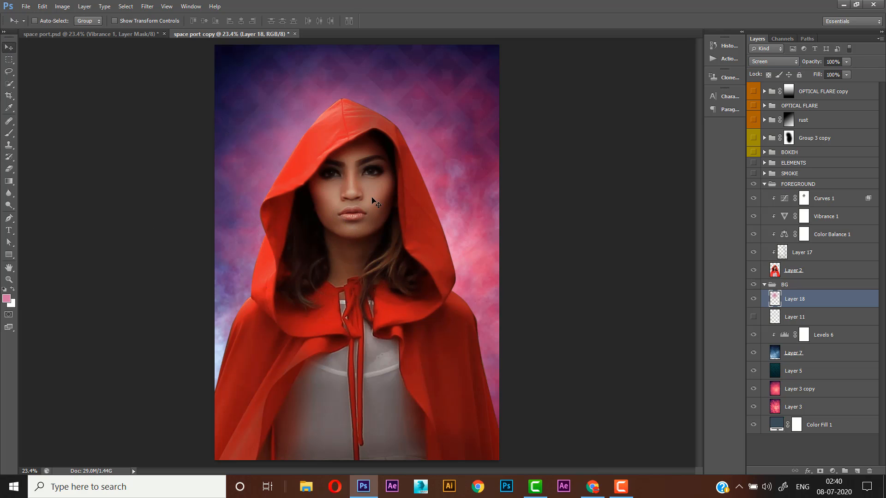
pyautogui.hotkey('ctrl', 't')
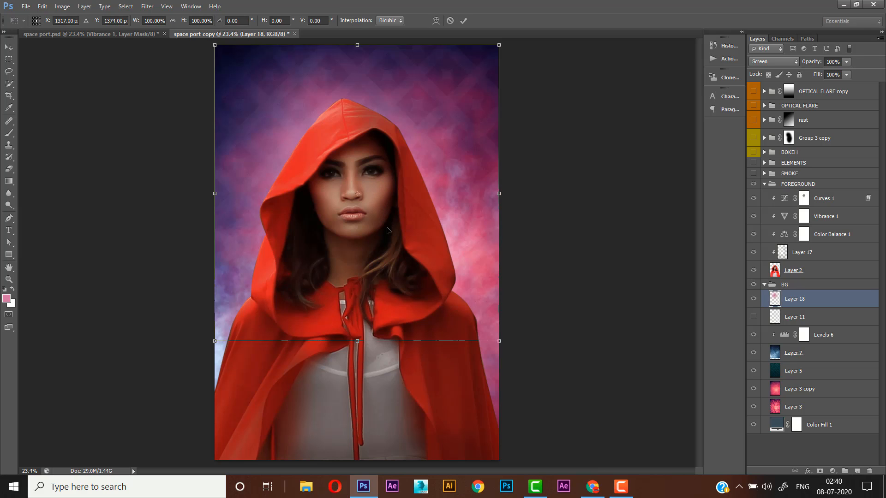
pyautogui.moveTo(386, 176); pyautogui.dragTo(389, 227)
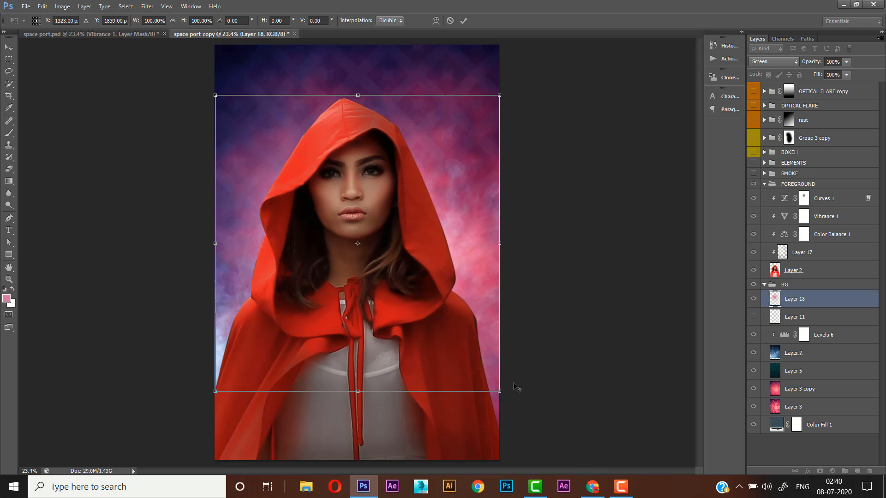
pyautogui.moveTo(500, 391); pyautogui.dragTo(507, 399)
pyautogui.moveTo(475, 354); pyautogui.dragTo(472, 362)
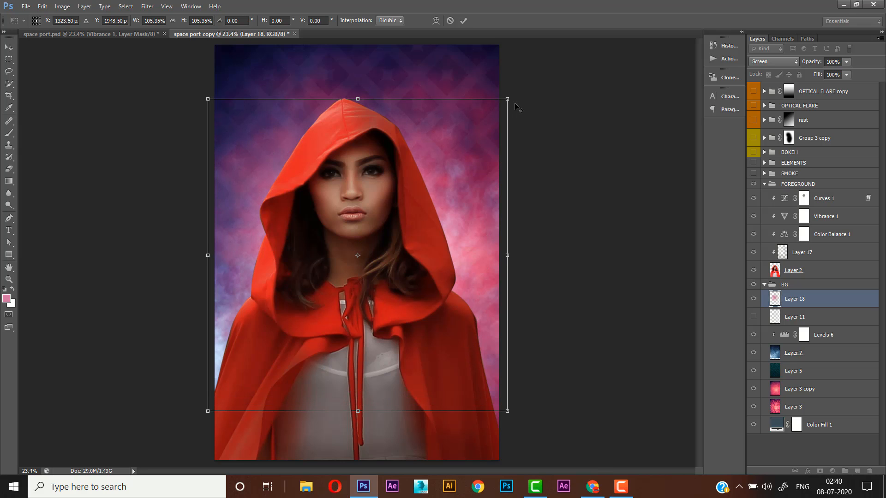
pyautogui.moveTo(509, 98); pyautogui.dragTo(510, 95)
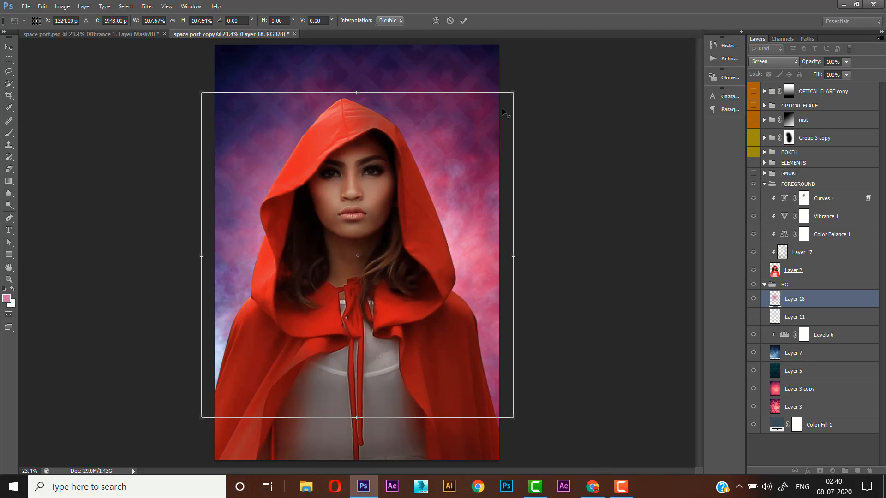
pyautogui.click(465, 22)
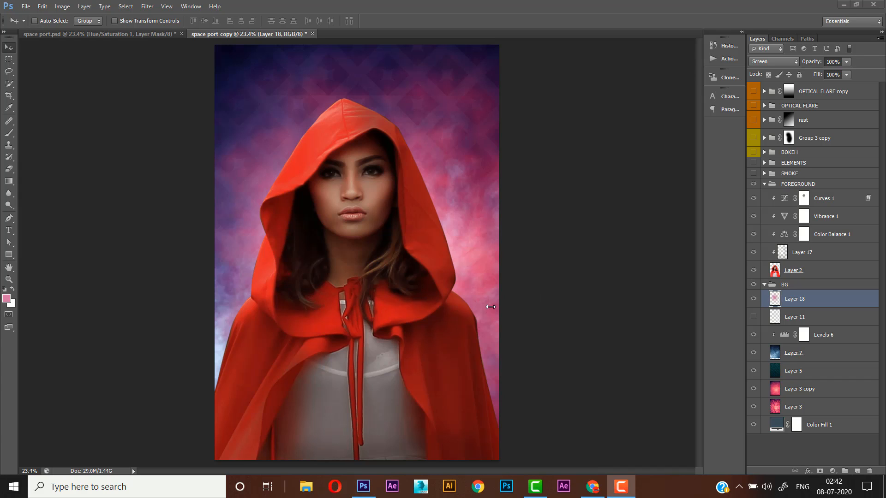
# - Create a new clipped layer directly above Layer 17 and name it DODGE AND BURN
pyautogui.click(811, 259)
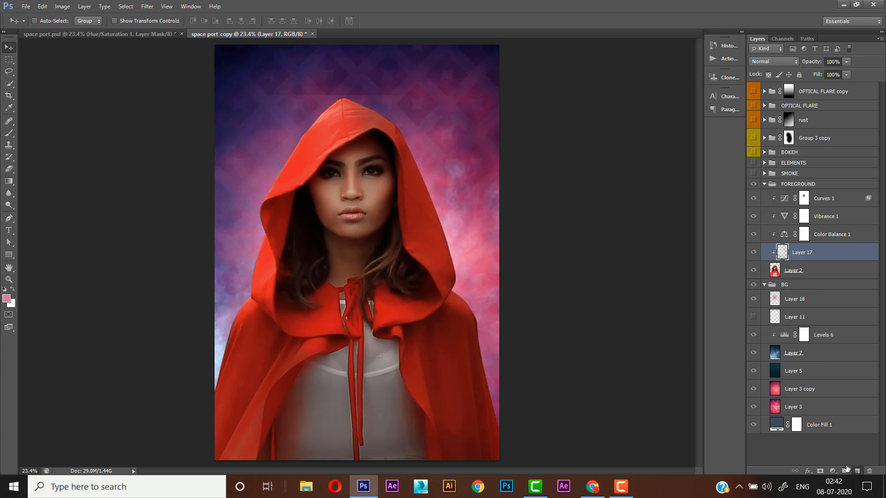
pyautogui.click(858, 471)
pyautogui.doubleClick(803, 253)
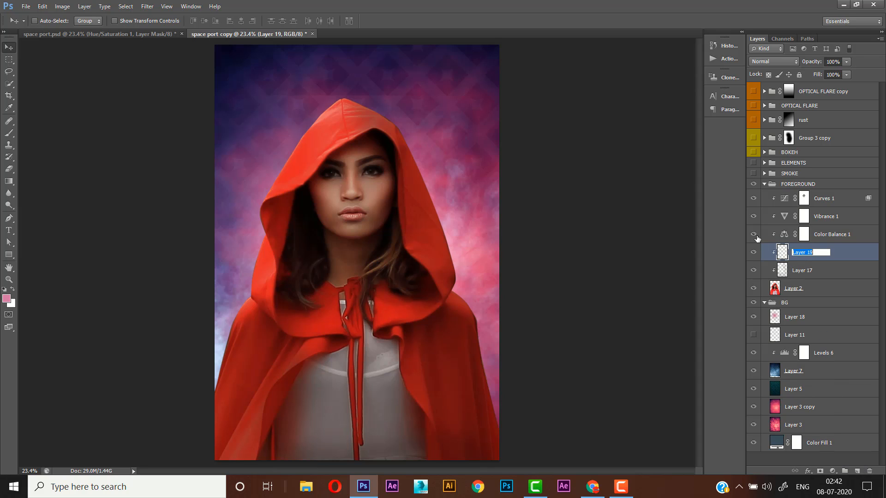
pyautogui.write('DODGE AND BURN')
pyautogui.press('Return')
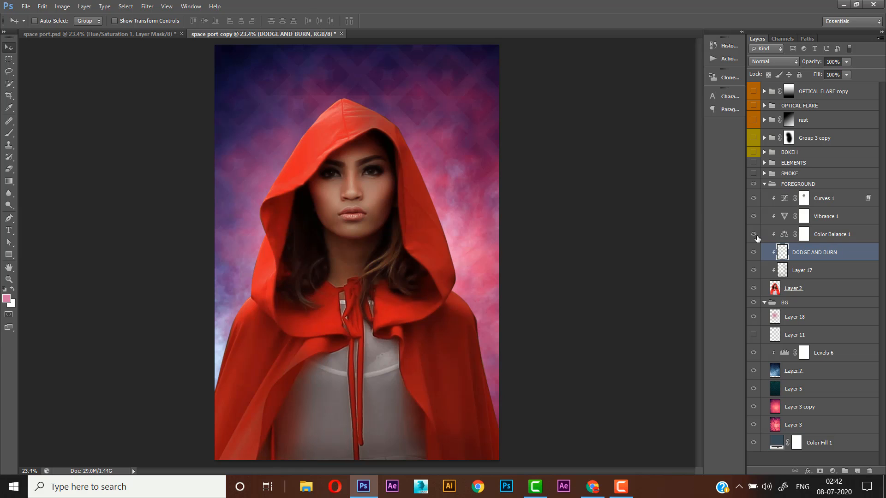
# - Fill the DODGE AND BURN layer with 50% Gray at 100% opacity and set its blend mode to Overlay
pyautogui.click(43, 7)
pyautogui.click(99, 173)
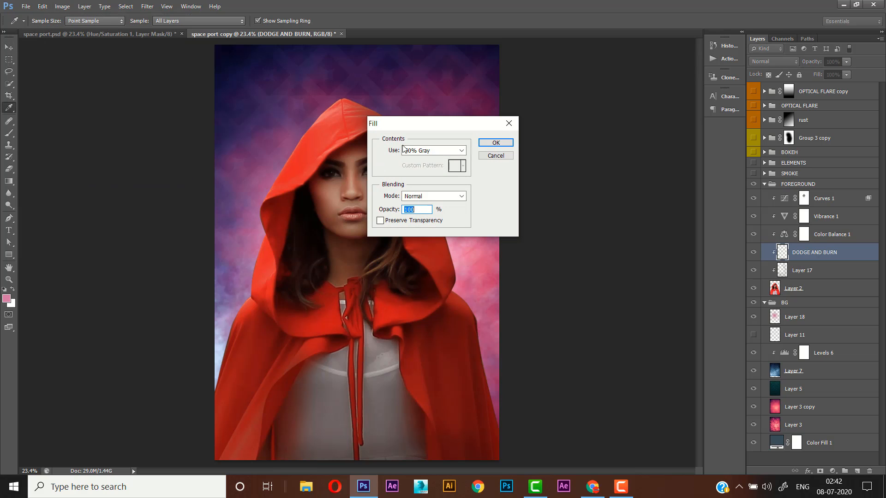
pyautogui.click(500, 141)
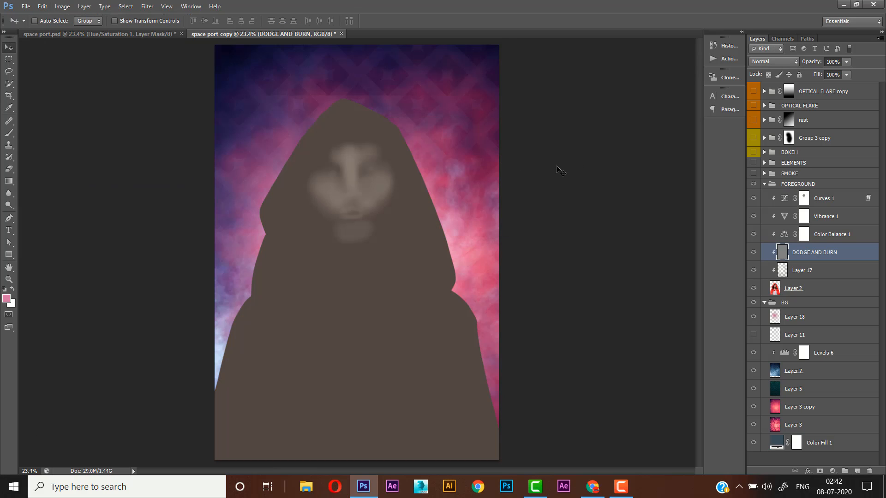
pyautogui.click(777, 63)
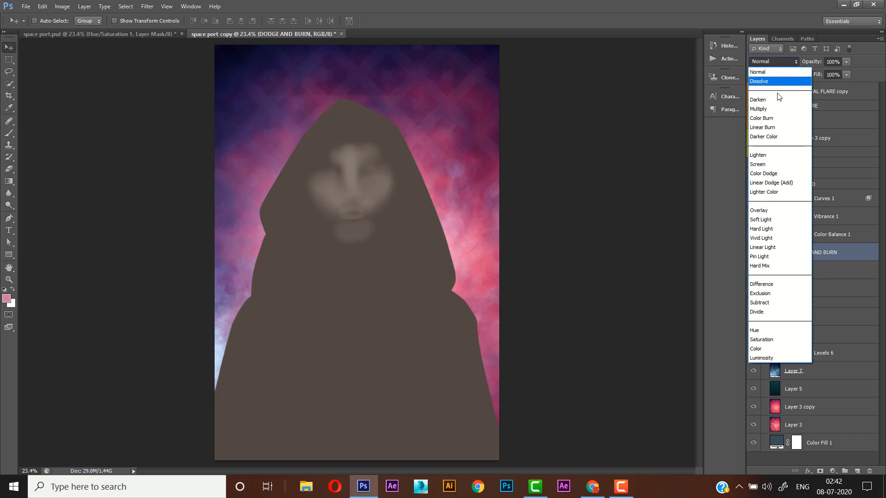
pyautogui.click(753, 211)
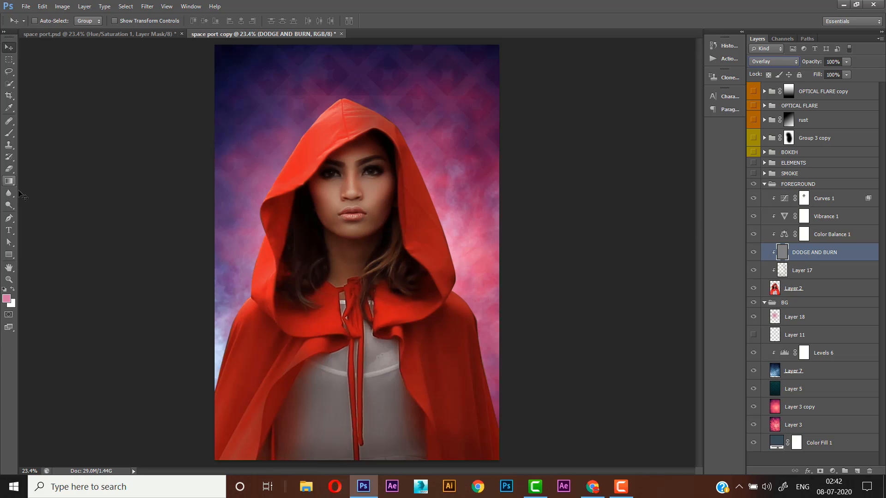
# - Lighten the facial highlights with the Dodge tool on Midtones at 9% exposure, using a brush size of about 125
pyautogui.click(9, 205)
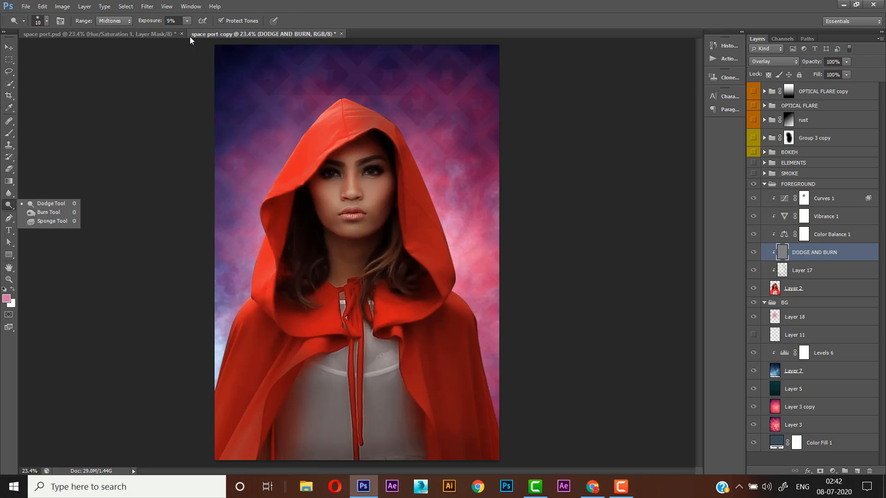
pyautogui.click(287, 11)
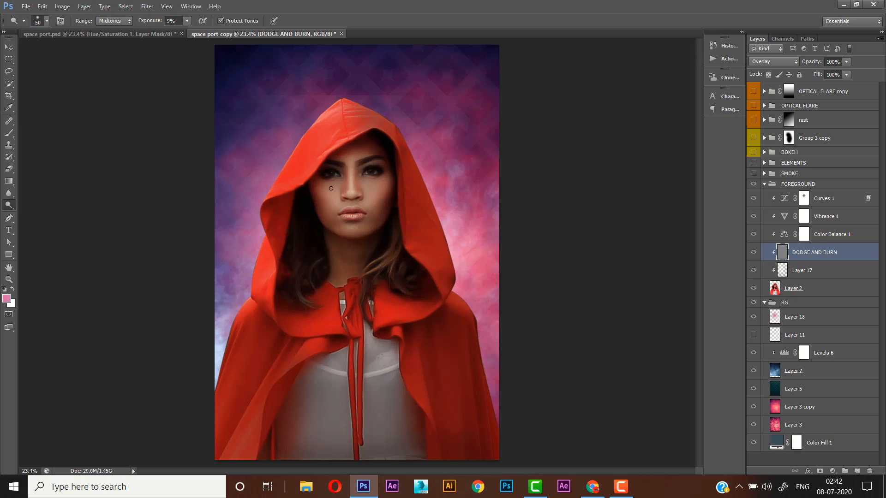
pyautogui.press(']')
pyautogui.press(']')
pyautogui.press(']')
pyautogui.press(']')
pyautogui.press('[')
pyautogui.press('[')
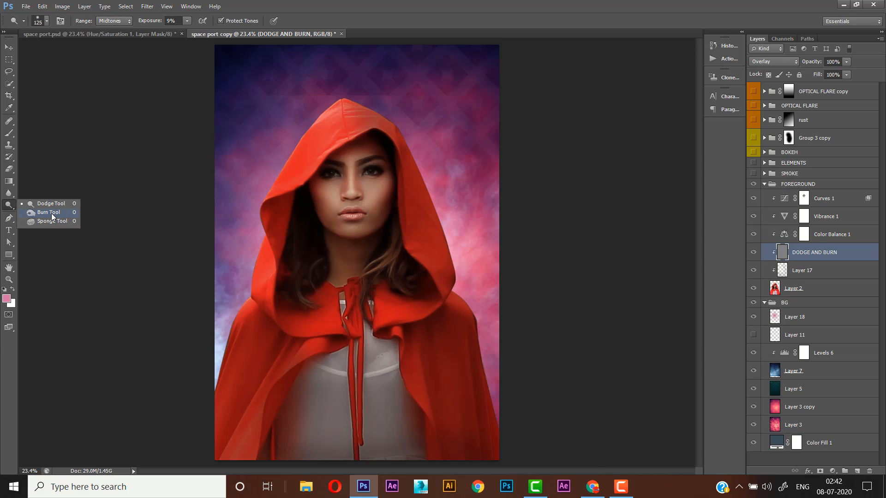
# - Darken both sides of the lower face with the Burn tool on Midtones at 3% exposure and brush size 175, and return to the Dodge tool
pyautogui.click(51, 213)
pyautogui.click(187, 21)
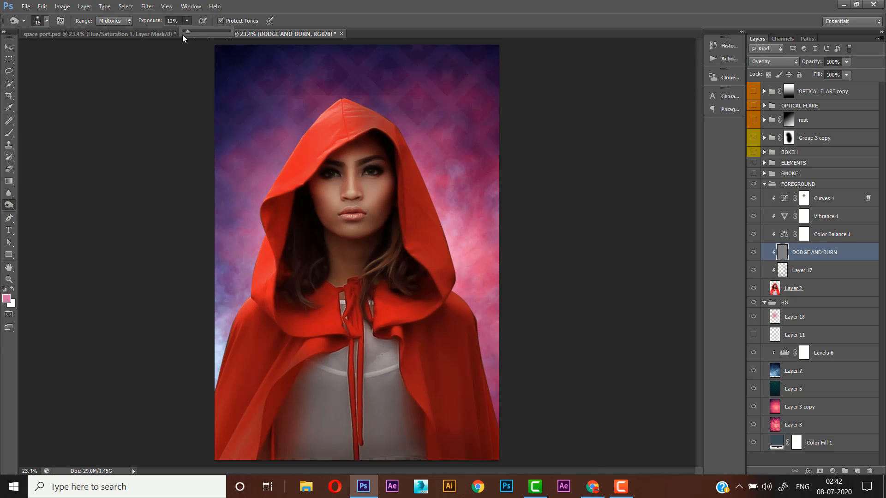
pyautogui.click(186, 21)
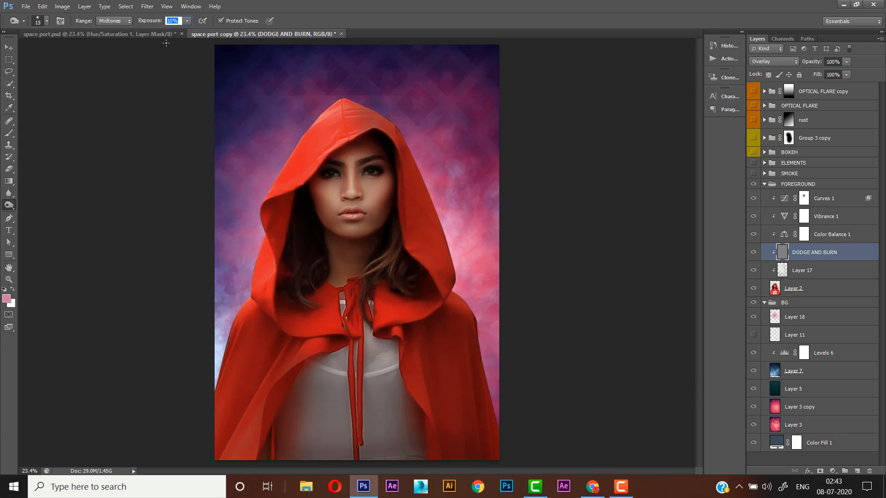
pyautogui.write('3')
pyautogui.press('Return')
pyautogui.press(']')
pyautogui.press(']')
pyautogui.press(']')
pyautogui.press(']')
pyautogui.press(']')
pyautogui.press(']')
pyautogui.press(']')
pyautogui.press(']')
pyautogui.press(']')
pyautogui.press(']')
pyautogui.press('[')
pyautogui.moveTo(394, 201); pyautogui.dragTo(374, 231)
pyautogui.moveTo(306, 220); pyautogui.dragTo(331, 233)
pyautogui.rightClick(17, 206)
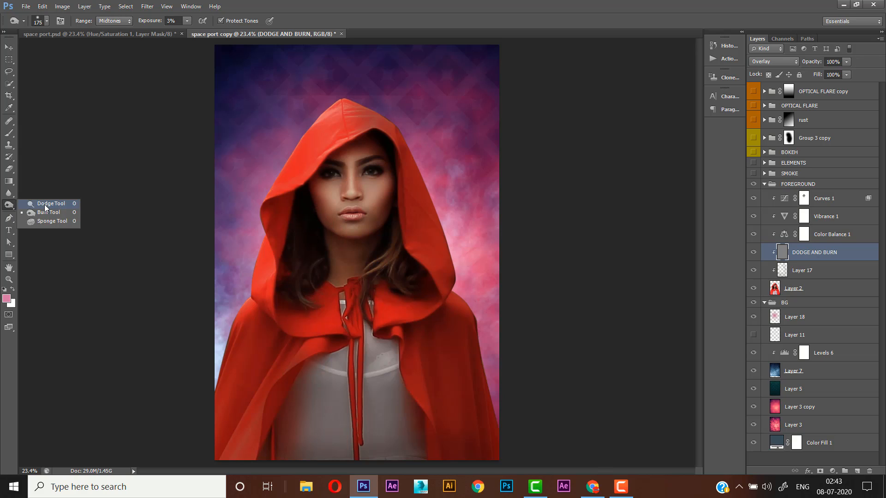
pyautogui.click(52, 204)
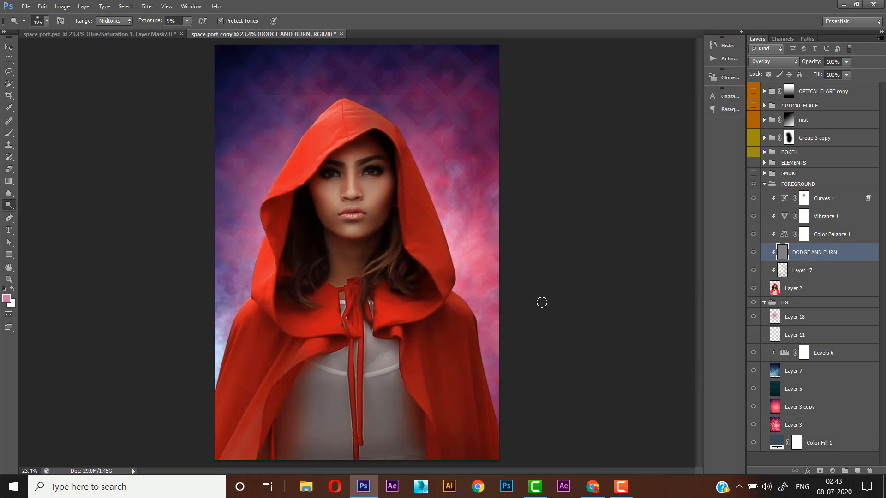
# - Add an Inner Glow to Layer 2 in a light pink, ebbbe5, derived from the background colour beside the hood
pyautogui.click(790, 286)
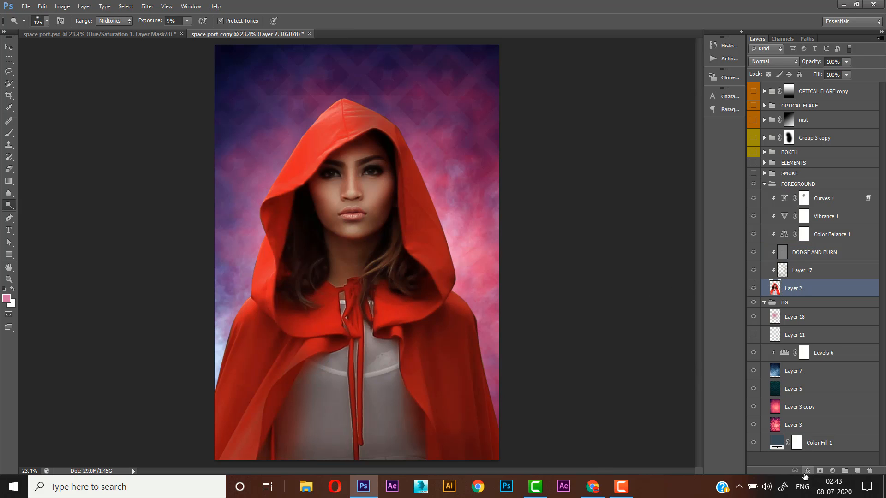
pyautogui.click(808, 471)
pyautogui.click(824, 353)
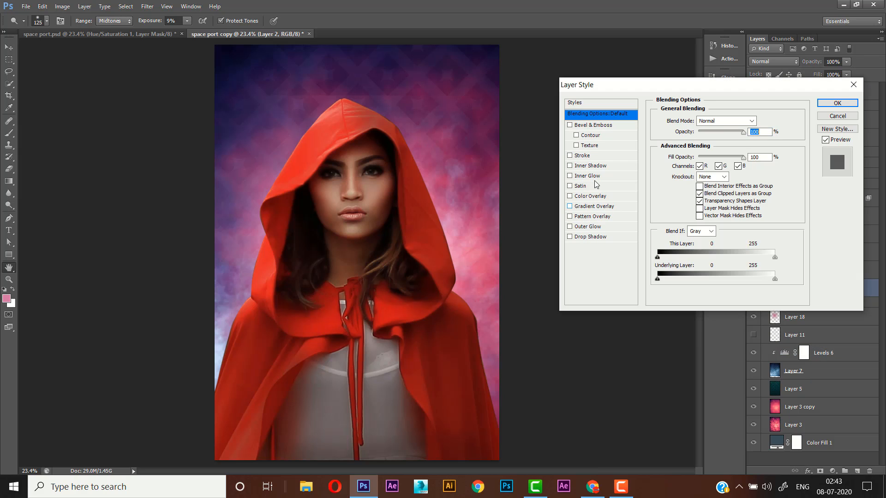
pyautogui.click(571, 177)
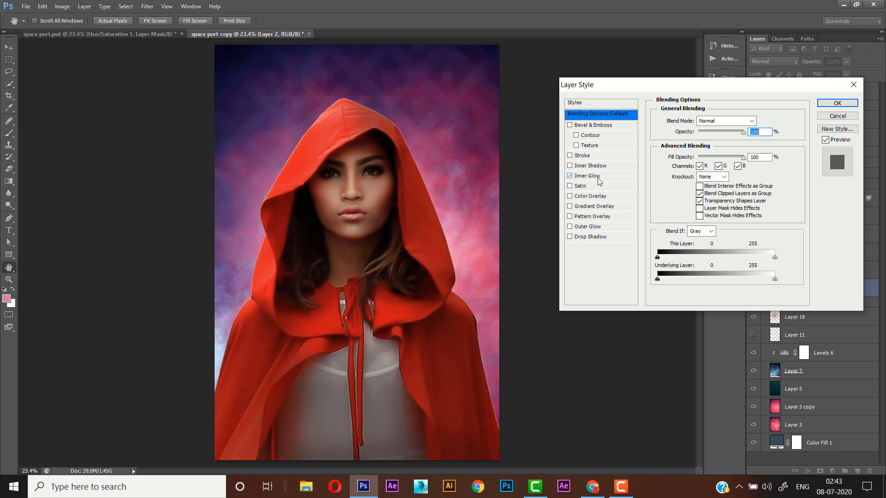
pyautogui.click(595, 179)
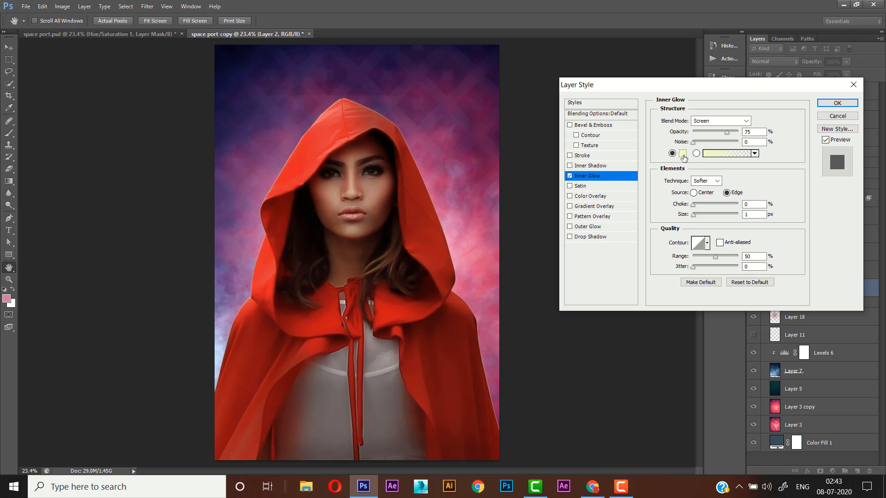
pyautogui.click(682, 154)
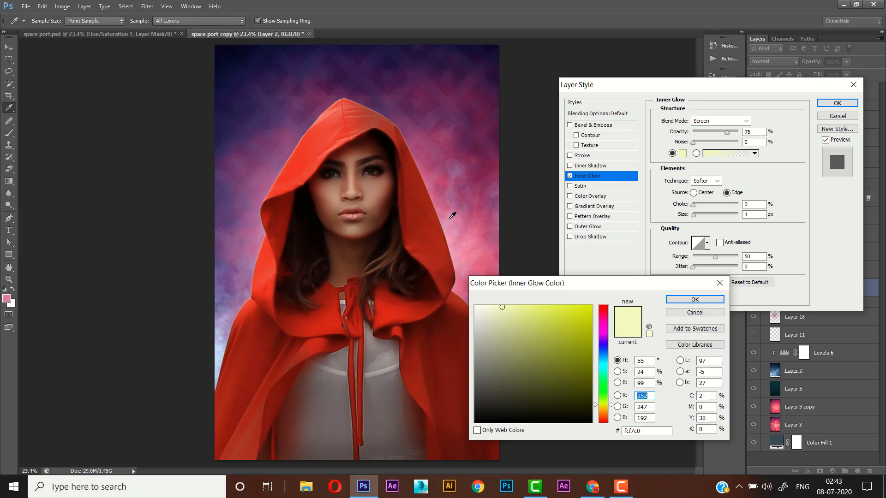
pyautogui.click(454, 216)
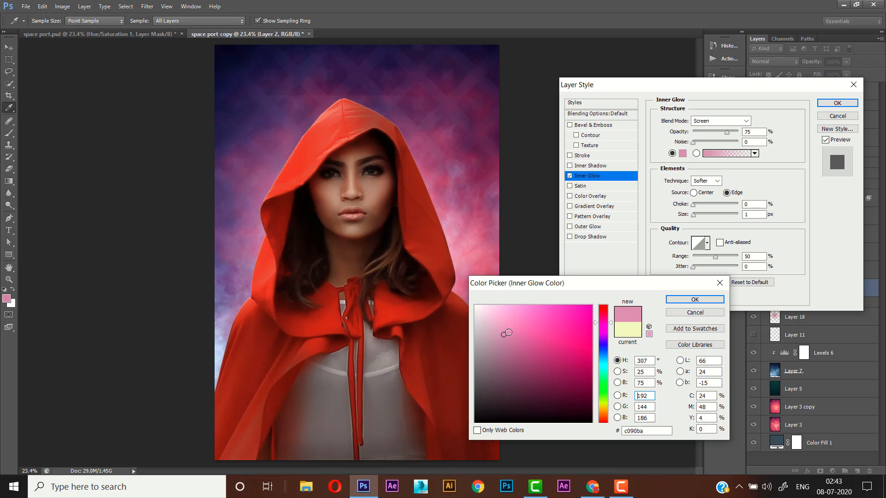
pyautogui.click(498, 314)
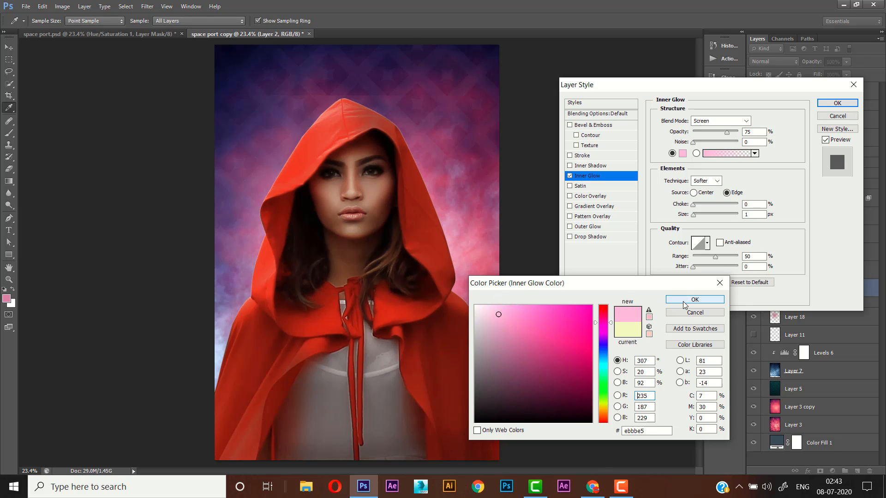
pyautogui.click(695, 300)
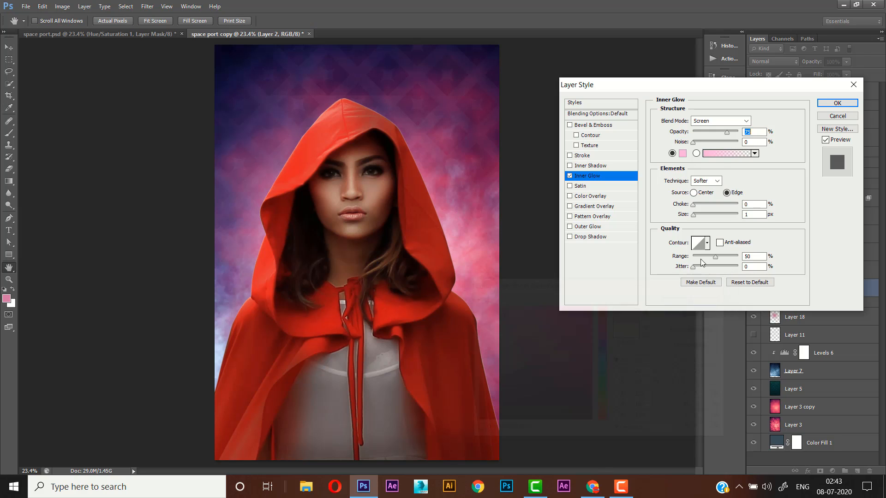
# - Set the Inner Glow's blend mode to Color Dodge, adjust its choke, and increase its size to form a rim light around the subject
pyautogui.click(719, 121)
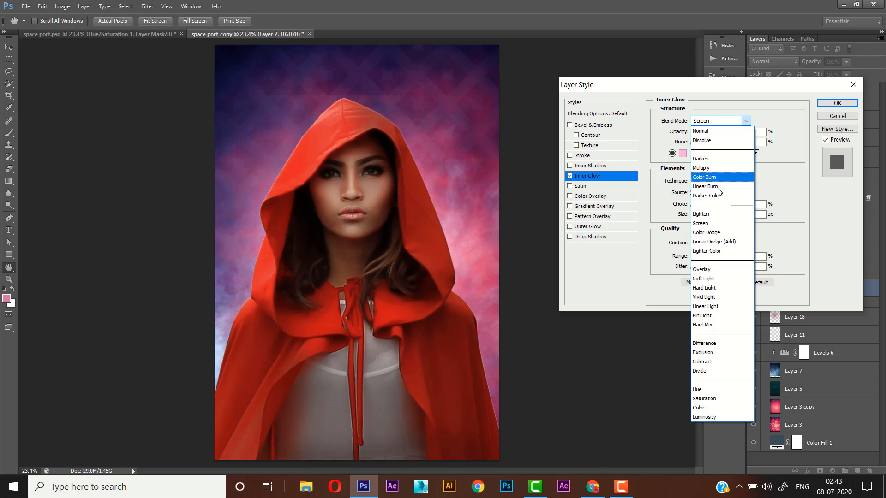
pyautogui.click(708, 231)
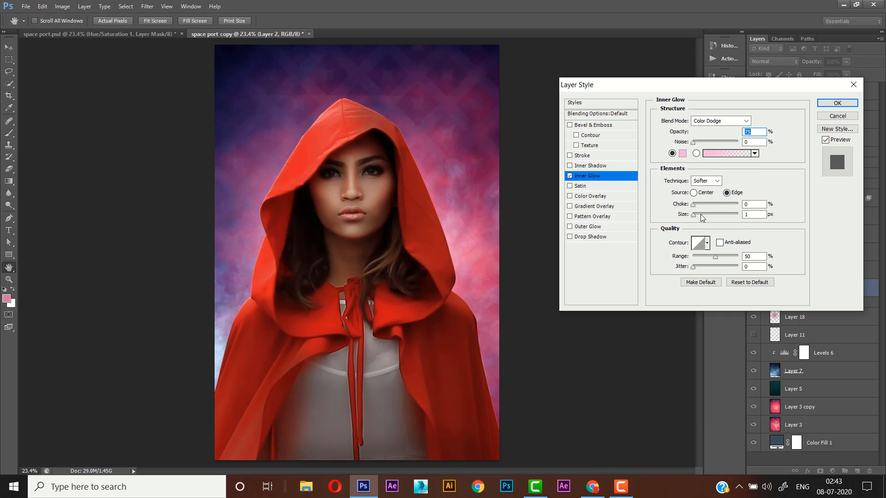
pyautogui.click(699, 215)
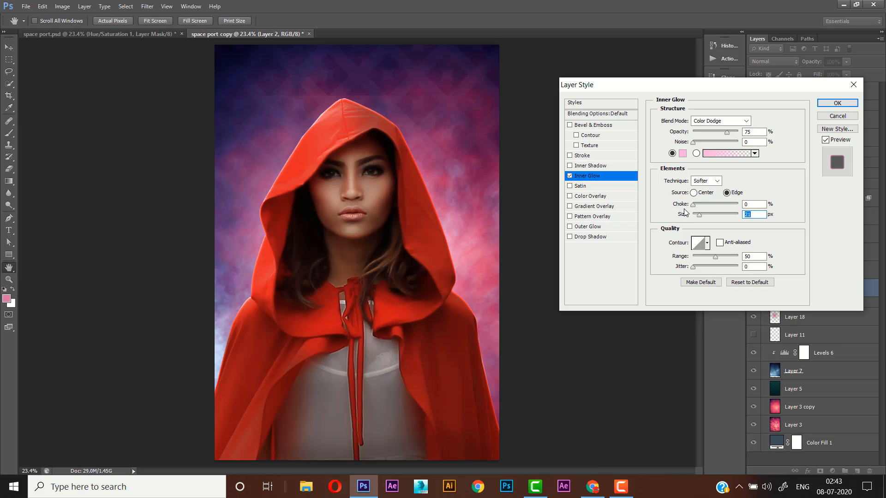
pyautogui.click(698, 206)
pyautogui.moveTo(704, 209); pyautogui.dragTo(704, 210)
pyautogui.moveTo(699, 215)
pyautogui.mouseDown()
pyautogui.moveTo(707, 216)
pyautogui.moveTo(702, 223)
pyautogui.mouseUp()
pyautogui.click(852, 103)
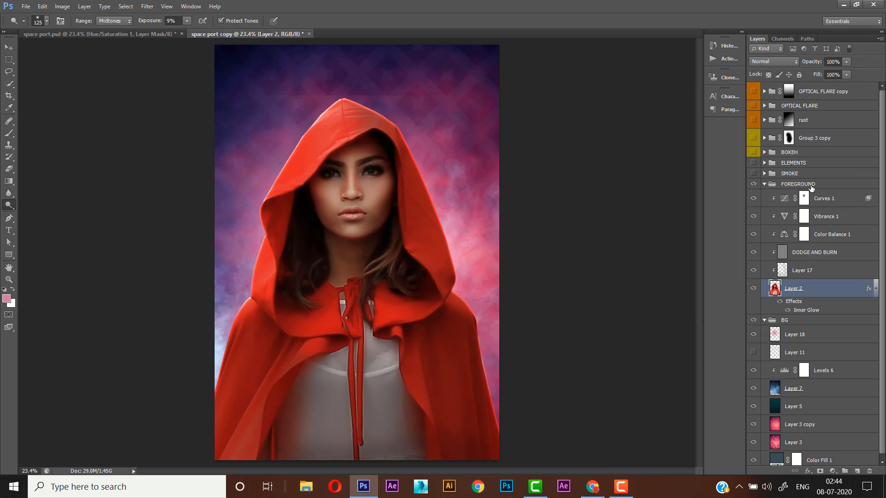
# - Make the SMOKE group above FOREGROUND visible and expand it to show its layer
pyautogui.click(808, 184)
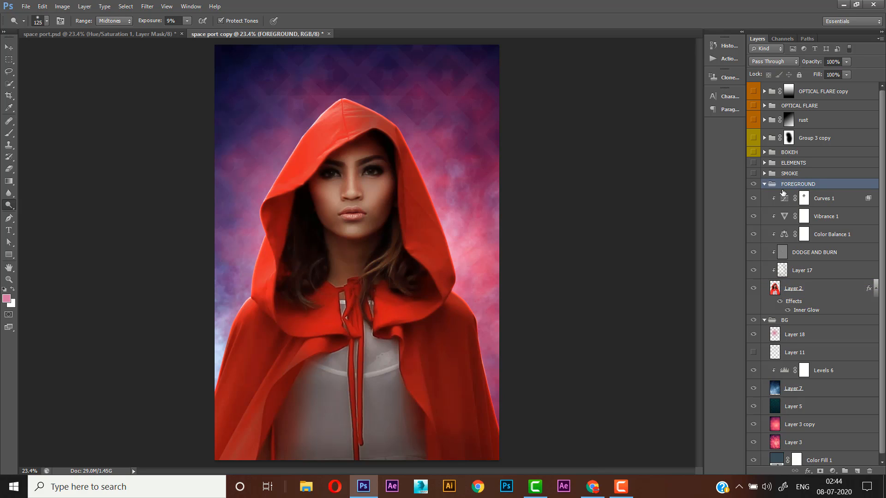
pyautogui.click(785, 175)
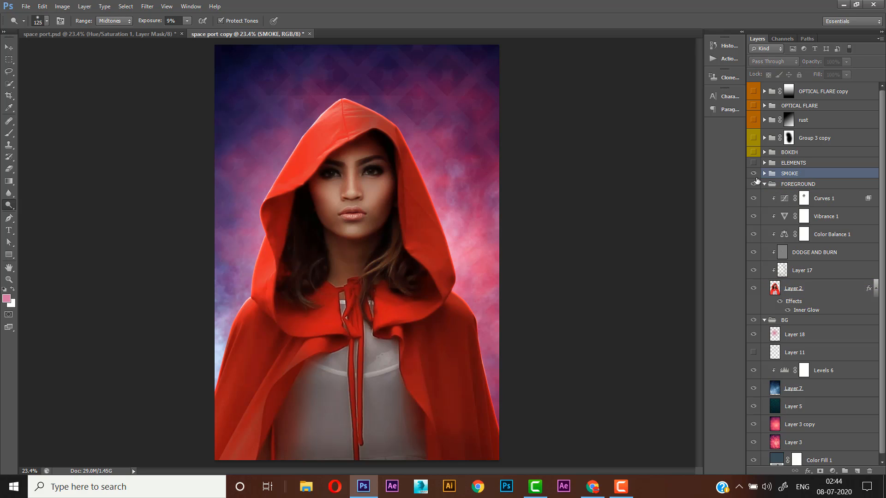
pyautogui.click(754, 173)
pyautogui.click(753, 174)
pyautogui.click(764, 173)
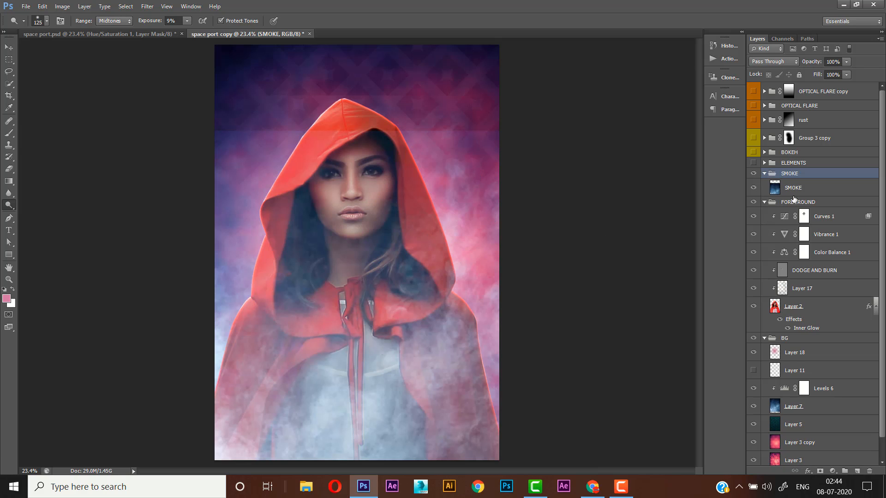
# - Add a Levels adjustment clipped to the SMOKE layer and set its midtone input to 0.52 to darken the haze
pyautogui.click(792, 189)
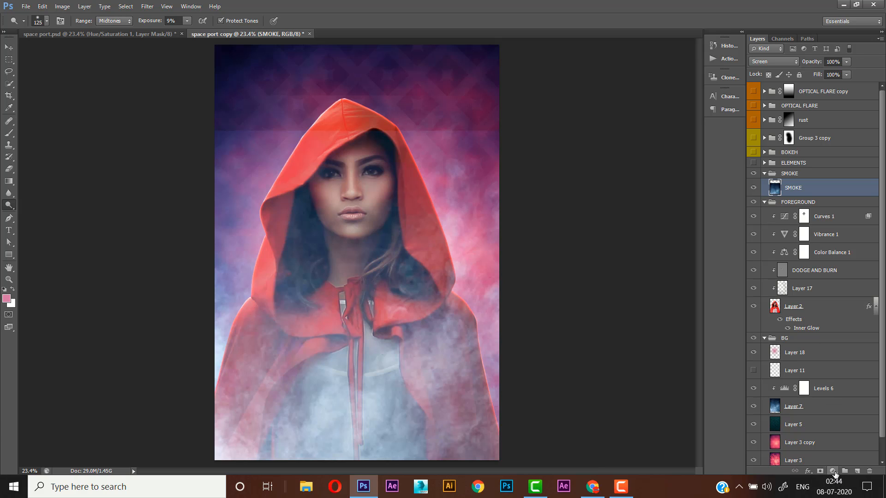
pyautogui.click(833, 471)
pyautogui.click(806, 305)
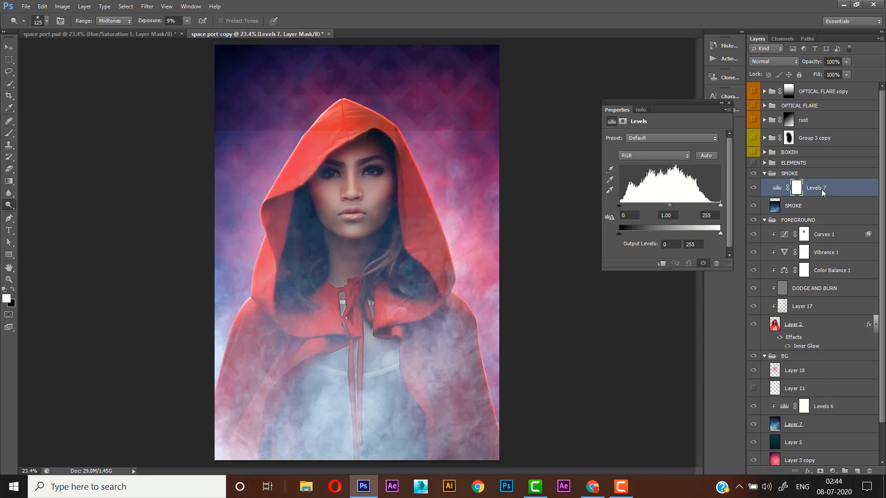
pyautogui.rightClick(823, 191)
pyautogui.click(766, 258)
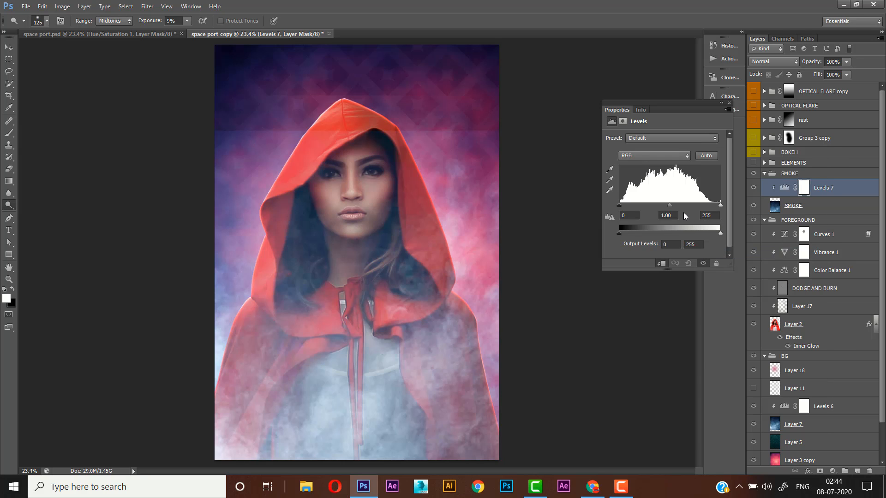
pyautogui.moveTo(674, 209); pyautogui.dragTo(692, 210)
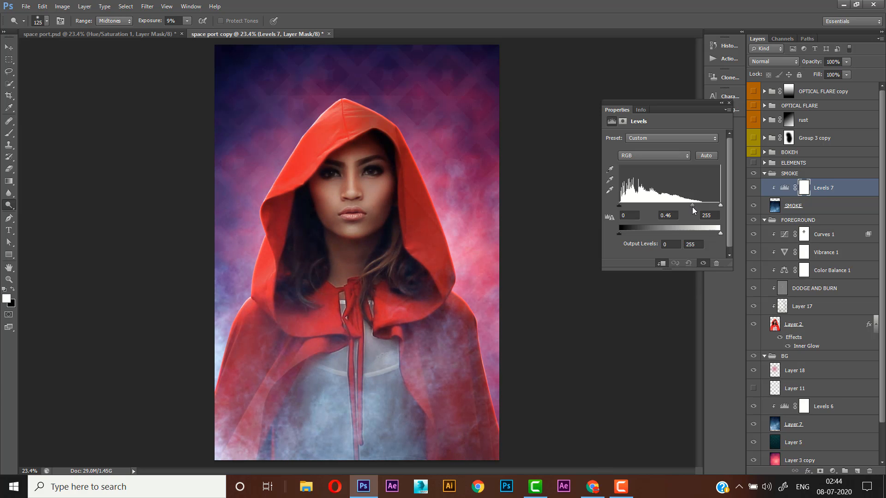
pyautogui.moveTo(692, 211); pyautogui.dragTo(690, 212)
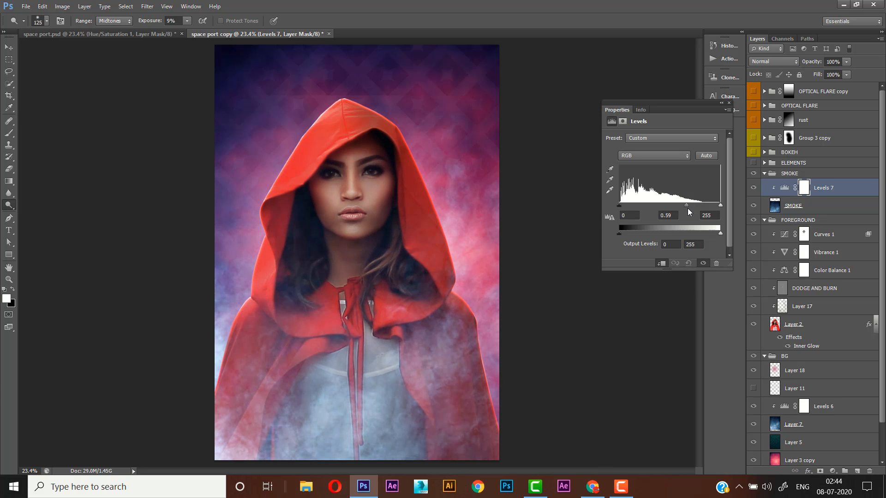
# - Add a Hue/Saturation adjustment clipped directly above the SMOKE layer, with hue 21 and saturation -21
pyautogui.click(813, 208)
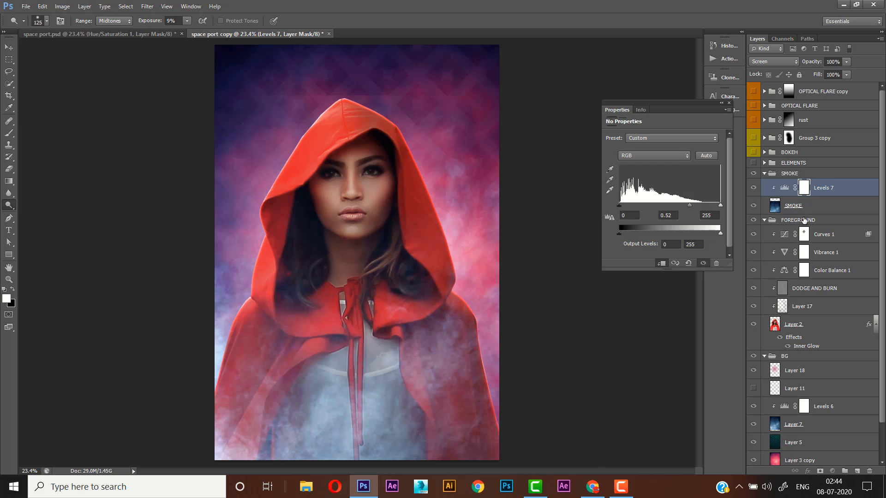
pyautogui.click(833, 472)
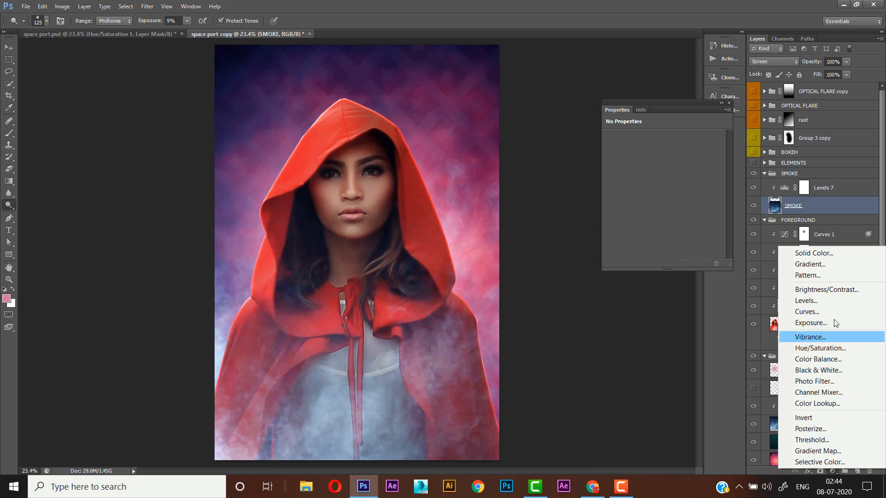
pyautogui.click(821, 349)
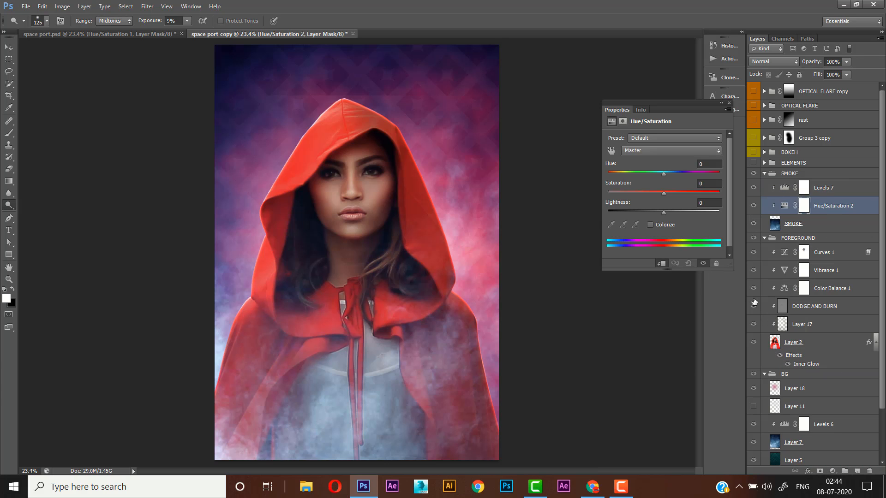
pyautogui.click(666, 172)
pyautogui.write('21')
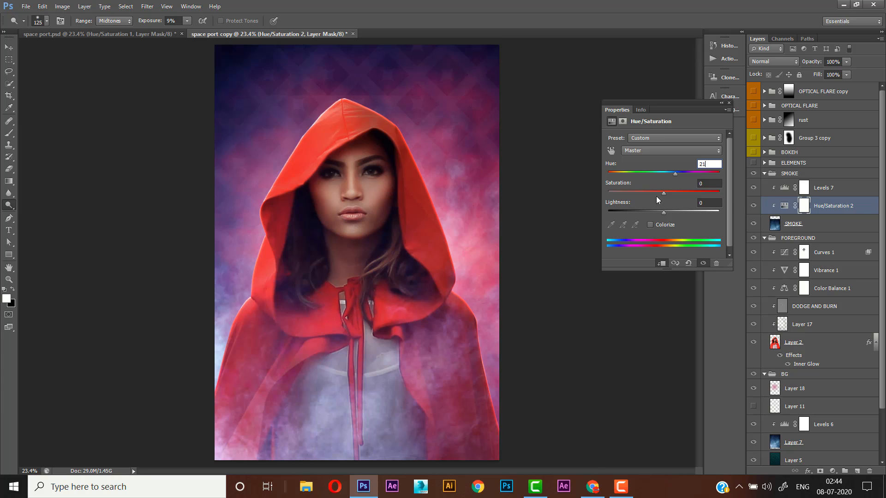
pyautogui.click(711, 186)
pyautogui.write('-2')
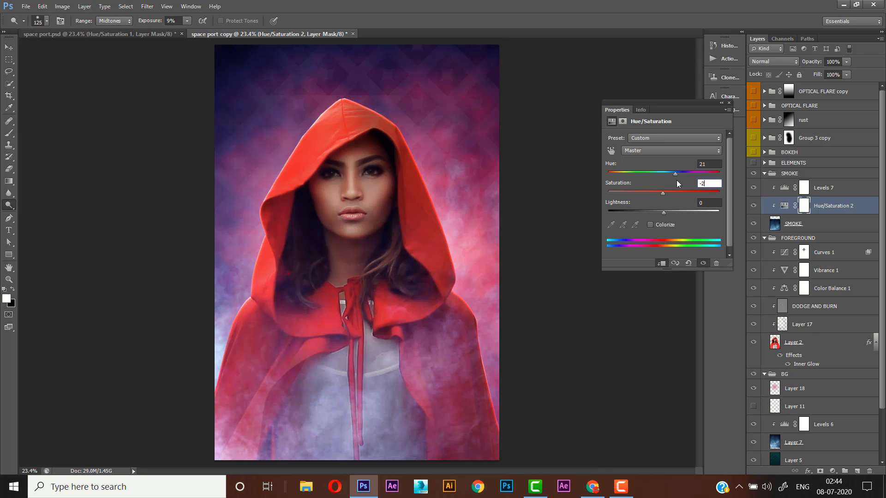
pyautogui.write('1')
pyautogui.press('Return')
# - Set the midtone input of the smoke's Levels 7 adjustment to 0.32, and select the SMOKE group
pyautogui.click(783, 188)
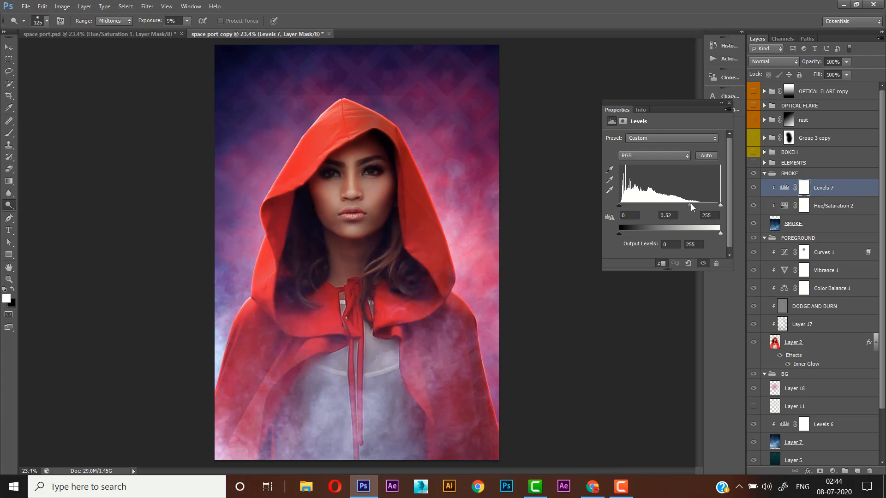
pyautogui.moveTo(695, 208); pyautogui.dragTo(700, 209)
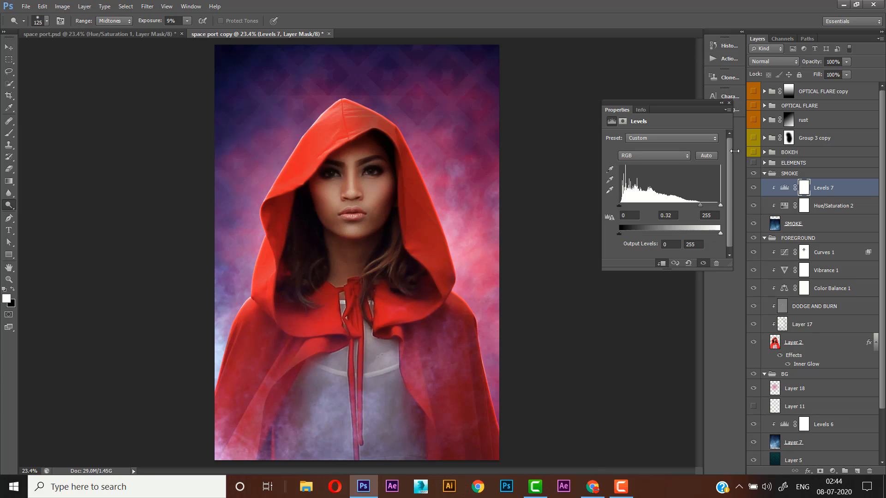
pyautogui.click(729, 102)
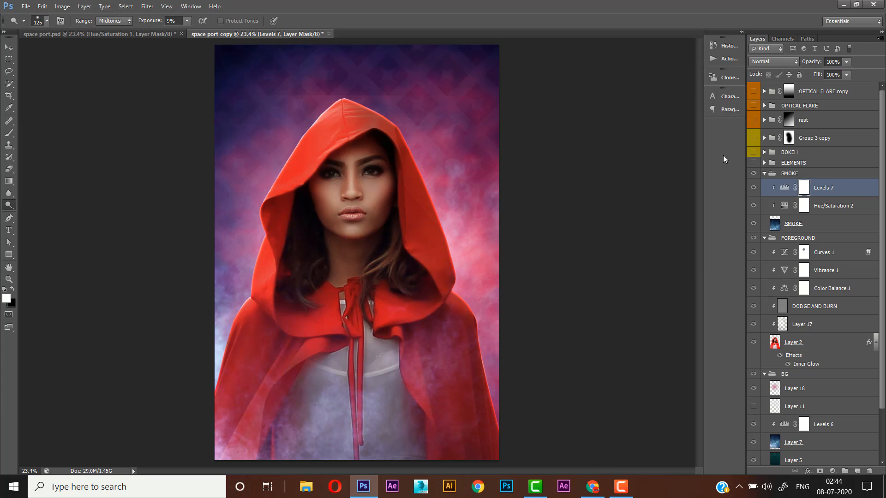
pyautogui.click(824, 176)
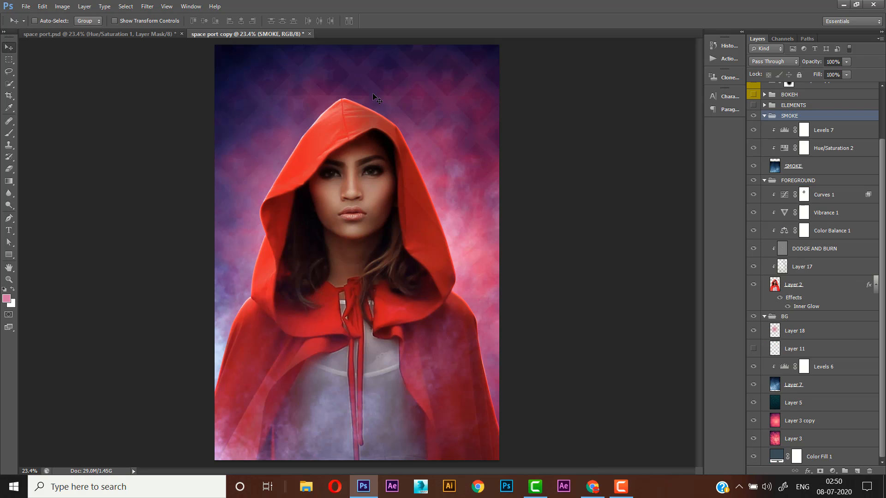
# - Add a layer mask to Layer 18 and brush black across the upper background to hide the pink glow there
pyautogui.click(787, 331)
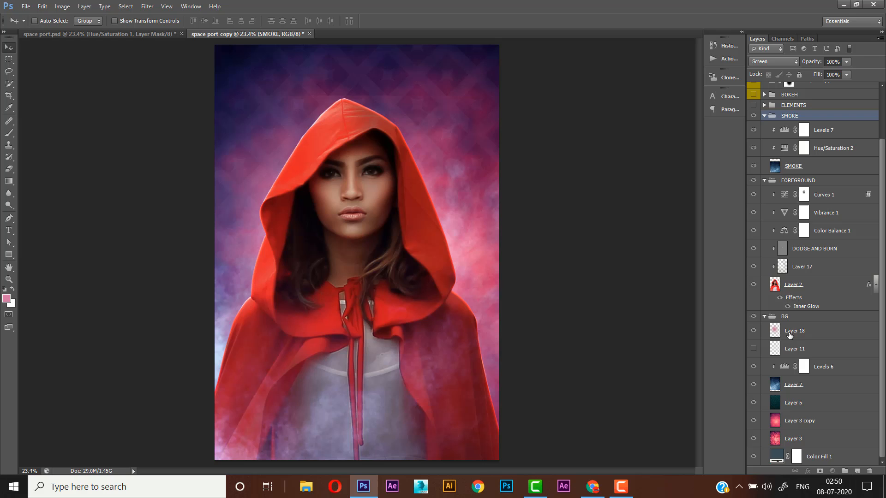
pyautogui.click(754, 331)
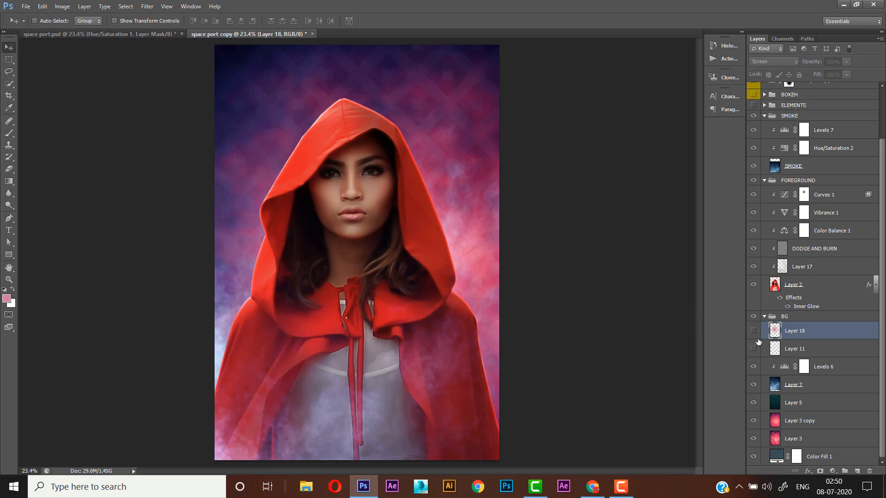
pyautogui.click(754, 331)
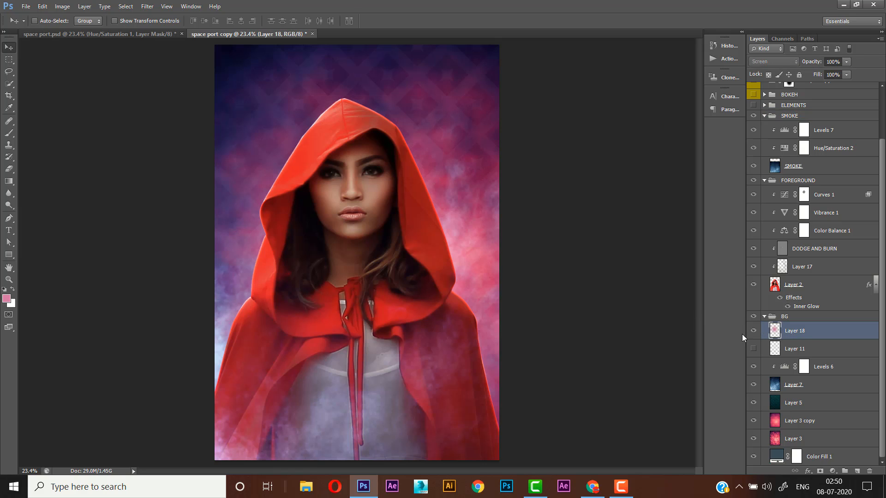
pyautogui.click(820, 471)
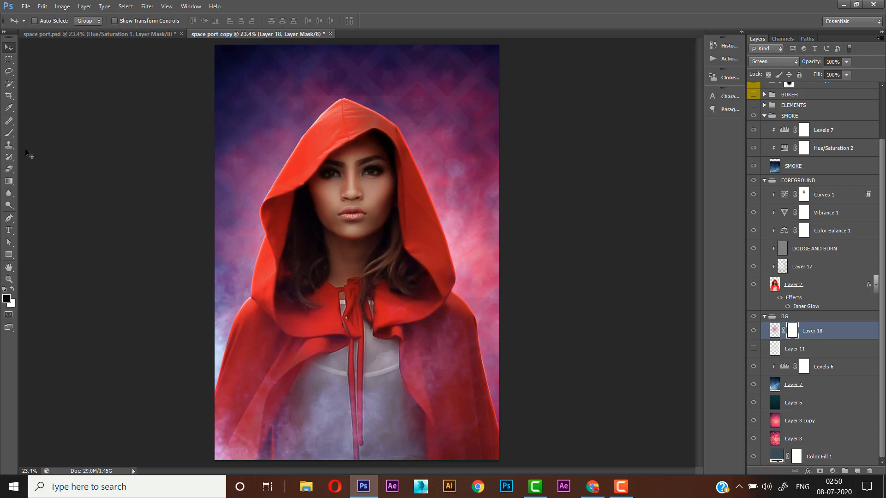
pyautogui.click(9, 135)
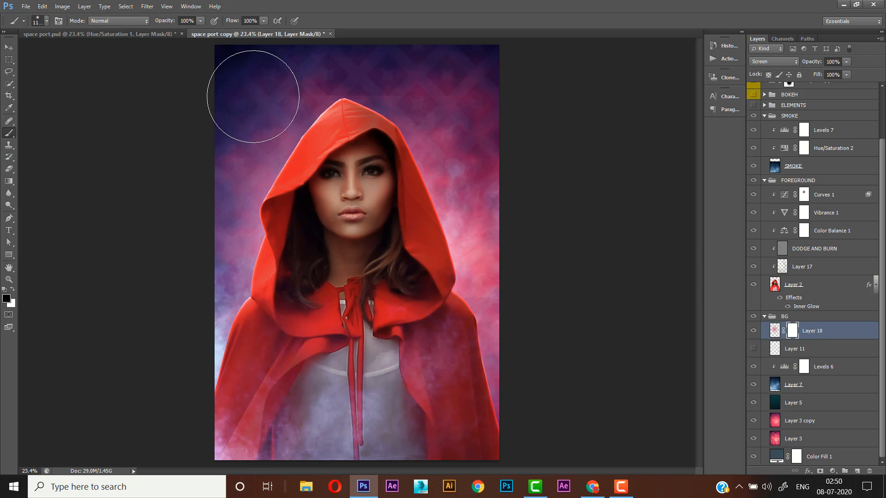
pyautogui.moveTo(391, 85); pyautogui.dragTo(568, 77)
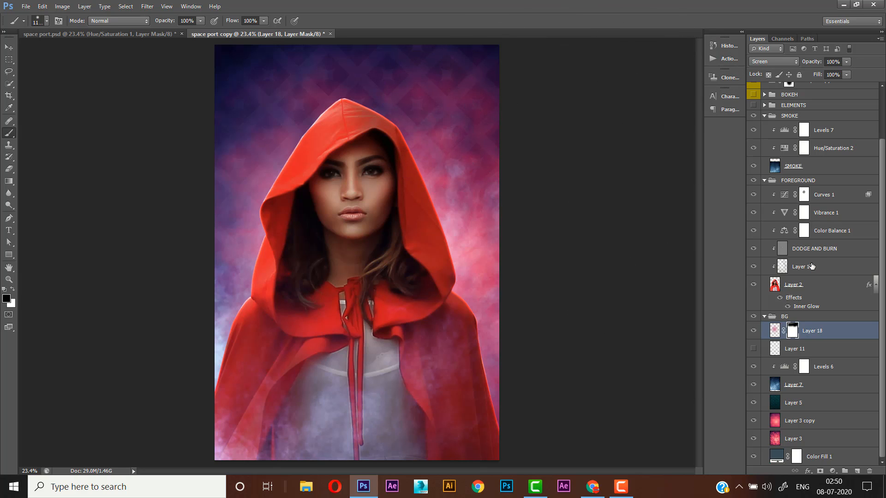
# - Lower the saturation in the Vibrance 1 adjustment to mute the red of the woman's cape
pyautogui.click(795, 225)
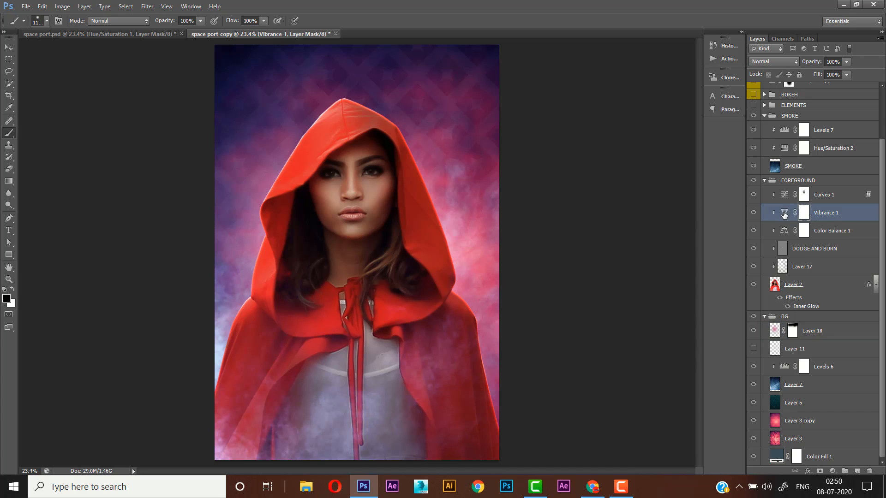
pyautogui.doubleClick(784, 214)
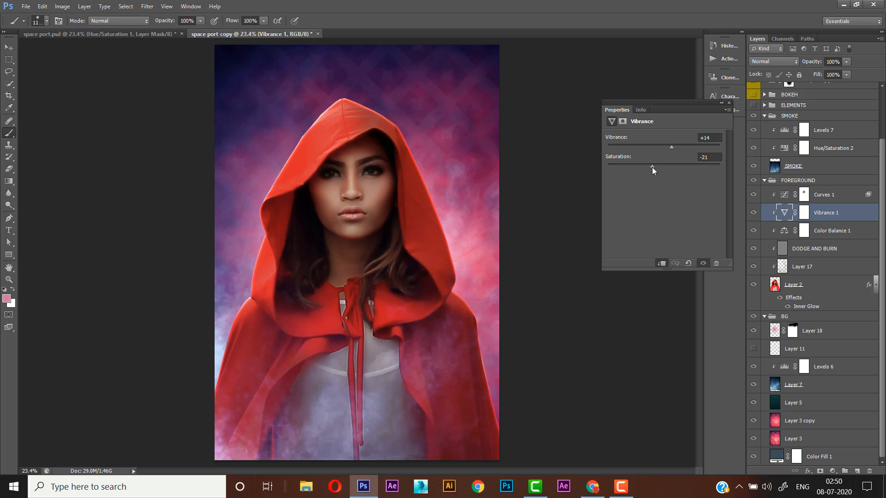
pyautogui.moveTo(652, 168)
pyautogui.mouseDown()
pyautogui.moveTo(632, 169)
pyautogui.moveTo(649, 173)
pyautogui.mouseUp()
pyautogui.click(729, 103)
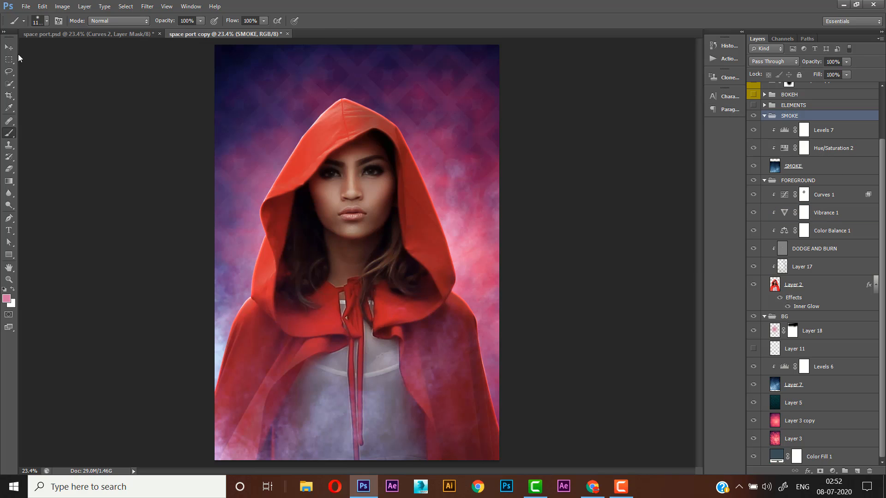
# - Add an unclipped Curves adjustment at the top of the SMOKE group, raising the highlights and holding the midtones with a second curve point
pyautogui.click(9, 47)
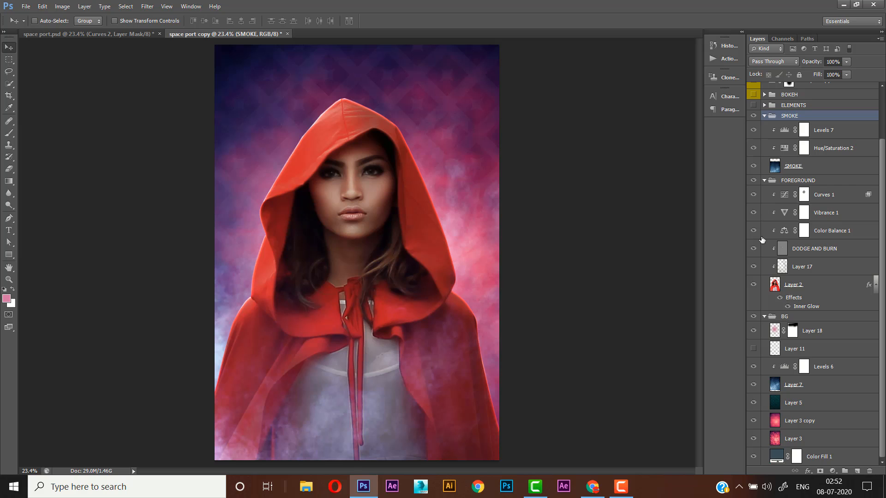
pyautogui.click(833, 471)
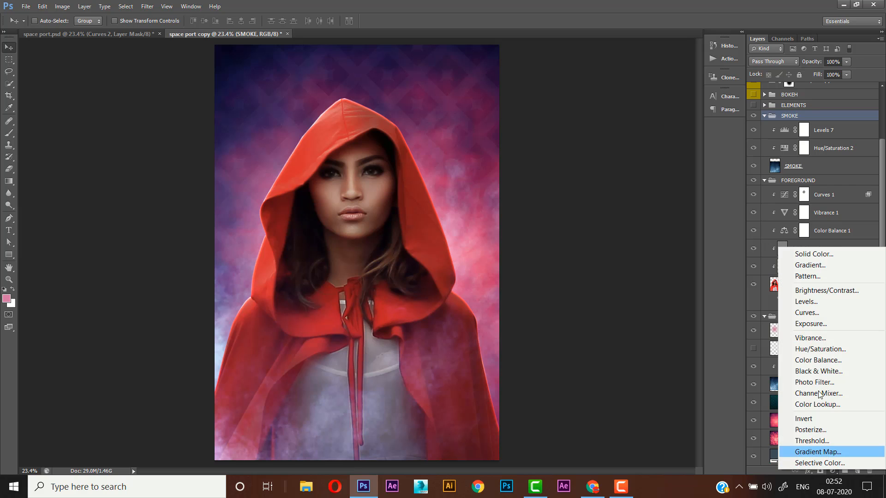
pyautogui.click(807, 313)
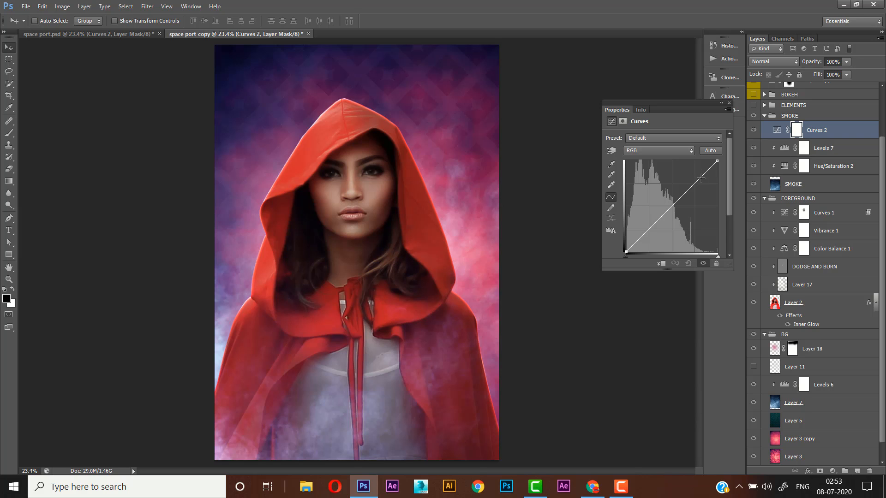
pyautogui.moveTo(701, 178); pyautogui.dragTo(674, 199)
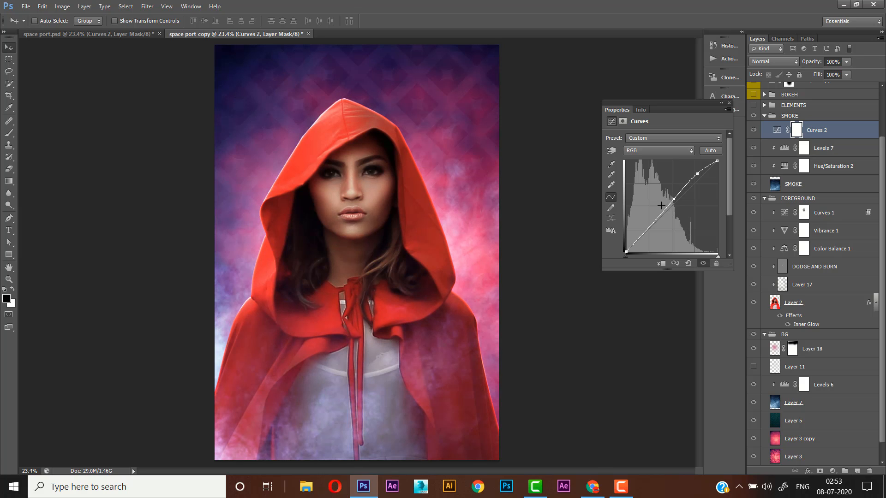
pyautogui.click(729, 103)
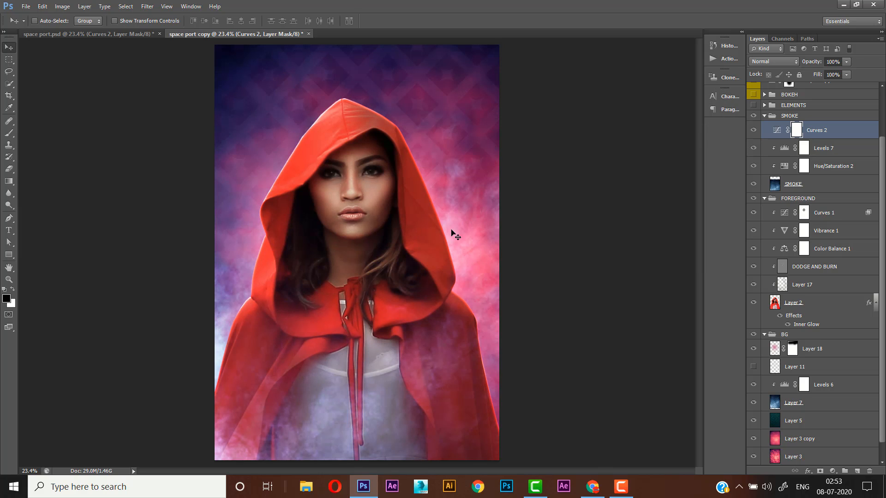
# - Make the ELEMENTS group visible and expand it to show its light-streak layers
pyautogui.click(799, 106)
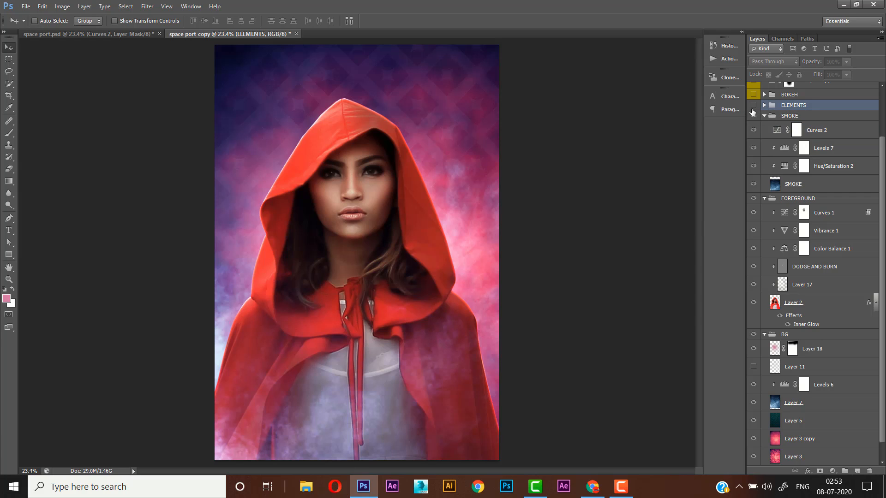
pyautogui.click(754, 106)
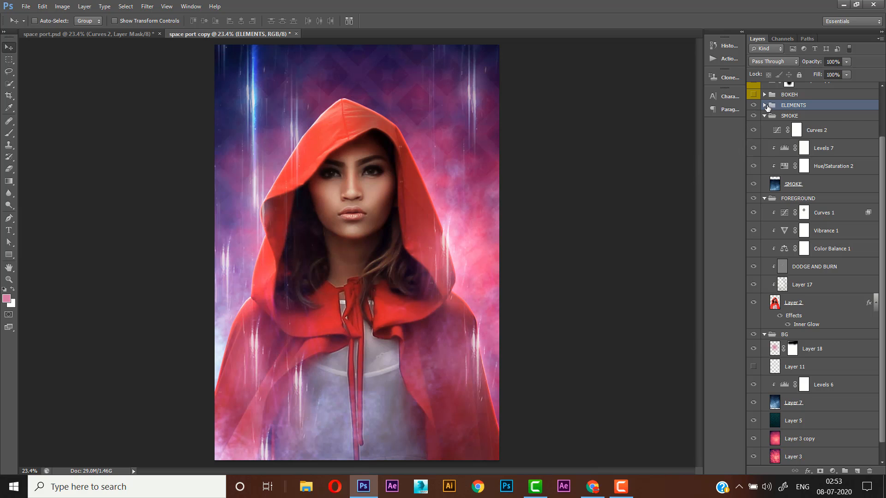
pyautogui.click(764, 105)
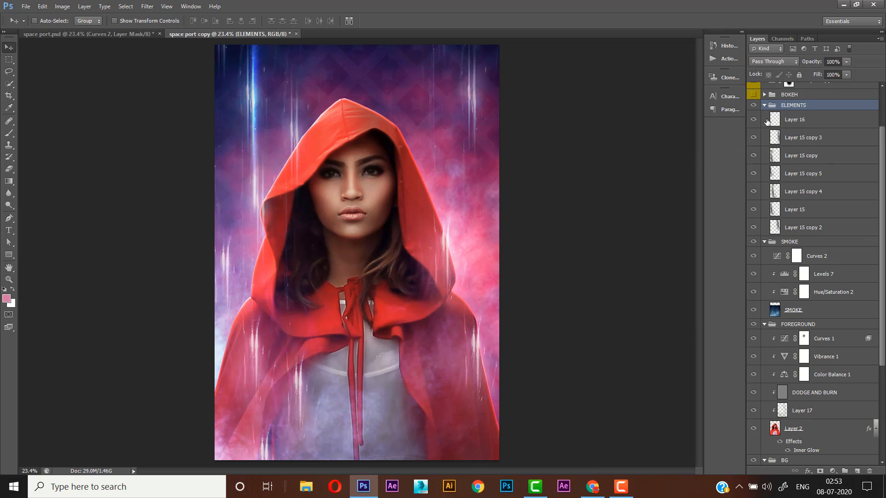
# - Hide every layer in the ELEMENTS group except Layer 15 copy 2, and select that layer
pyautogui.click(754, 138)
pyautogui.click(754, 119)
pyautogui.click(797, 228)
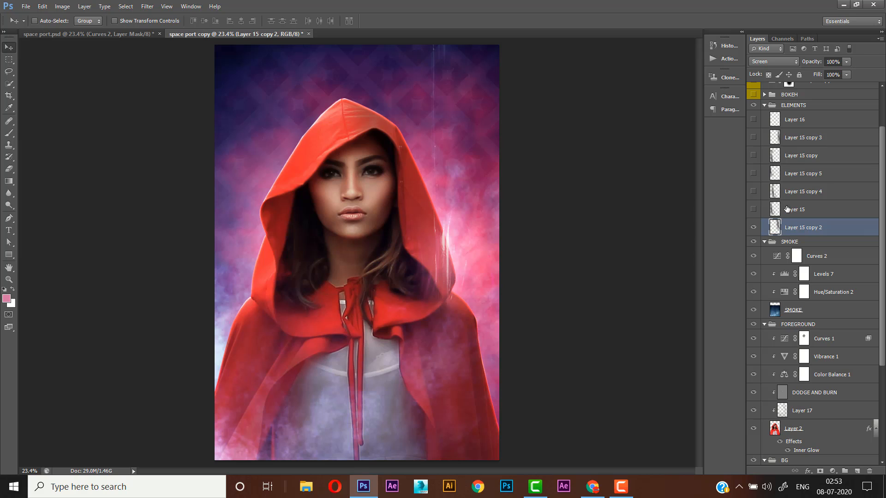
# - Compare Layer 15 copy 2 in Normal blend mode, and return it to Screen
pyautogui.click(771, 62)
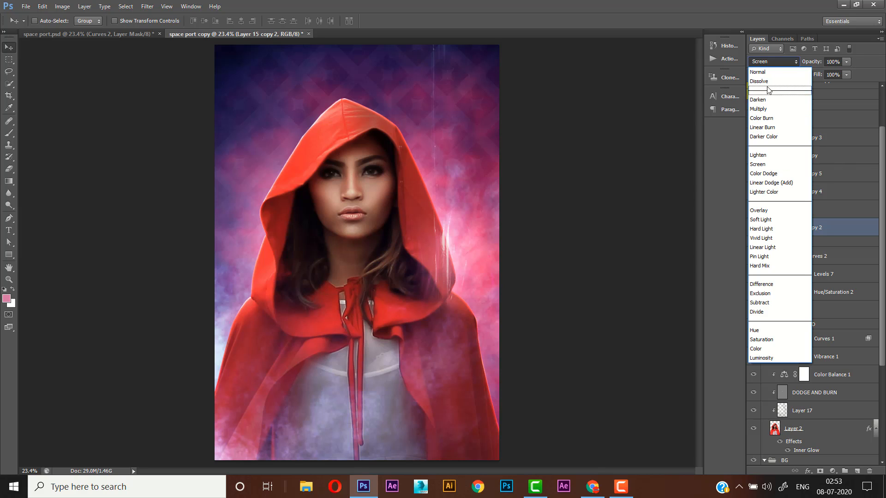
pyautogui.click(759, 73)
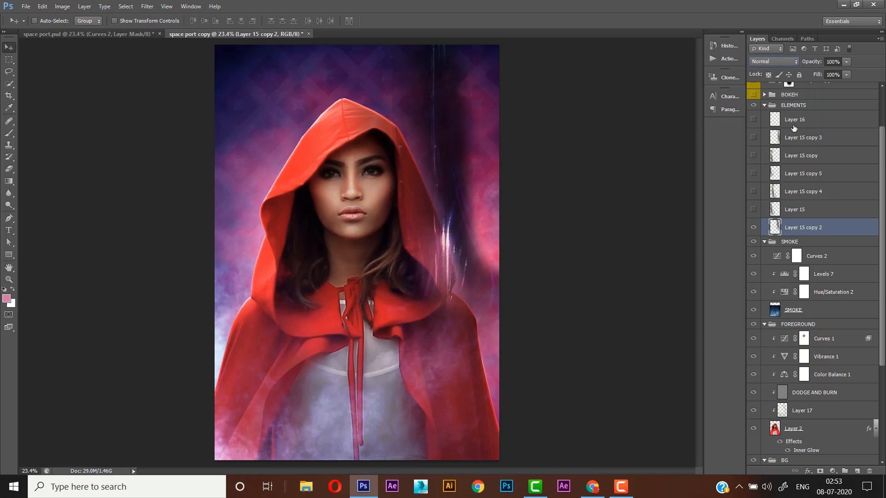
pyautogui.click(785, 65)
pyautogui.click(778, 166)
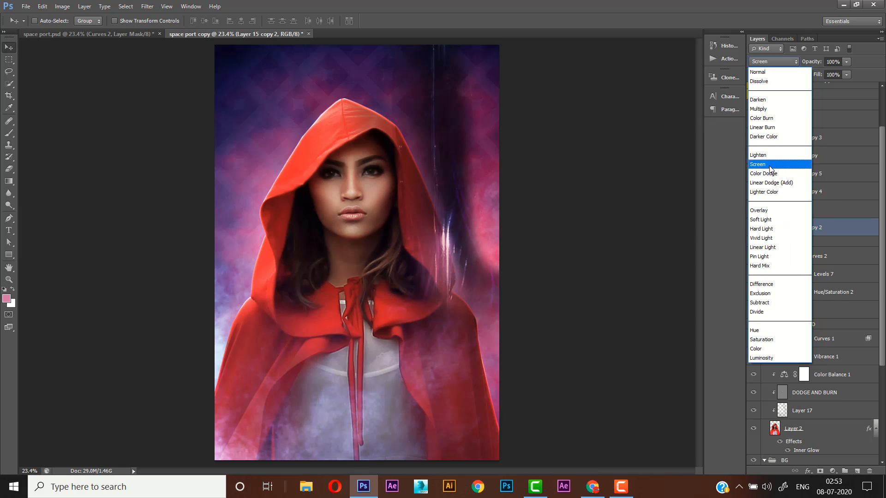
# - Turn on the remaining light-streak layers in the ELEMENTS group, from Layer 15 up through Layer 16
pyautogui.click(793, 210)
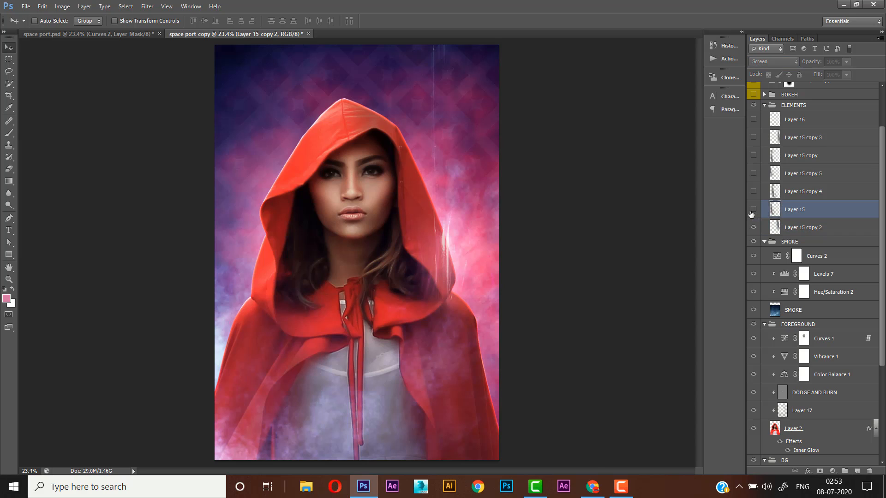
pyautogui.click(753, 210)
pyautogui.click(753, 192)
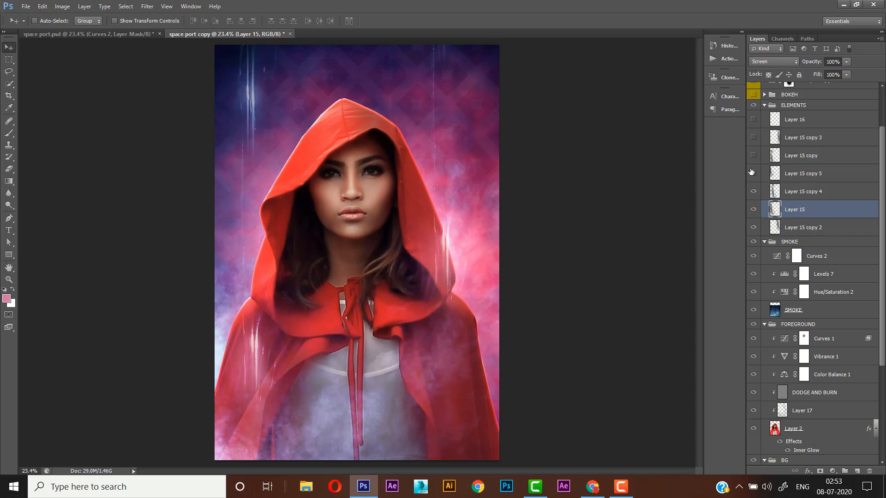
pyautogui.click(753, 174)
pyautogui.click(752, 156)
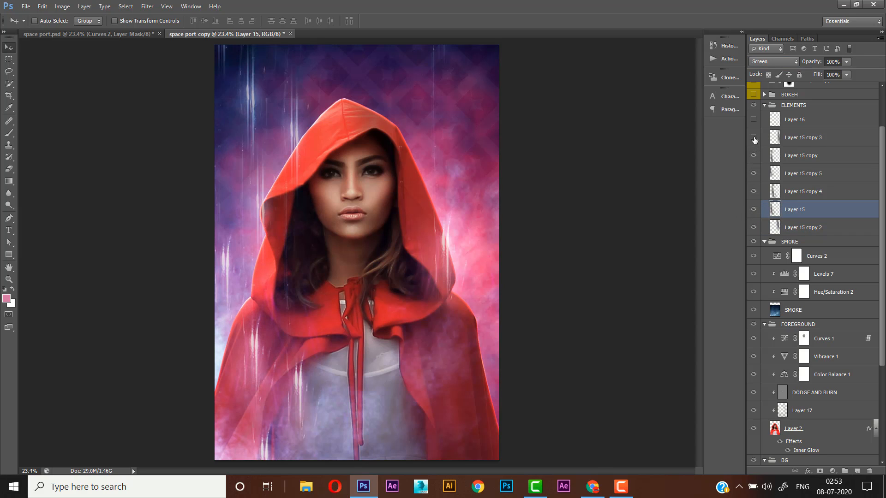
pyautogui.click(753, 137)
pyautogui.click(754, 119)
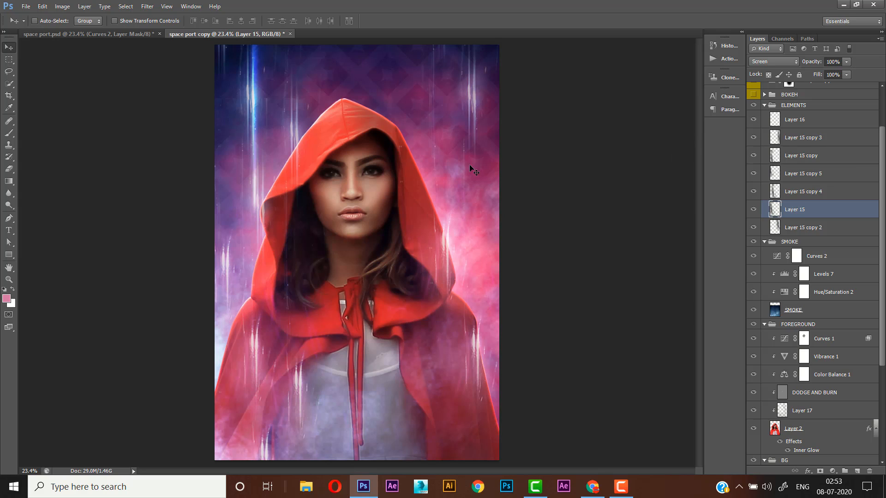
# - Duplicate Layer 16 and place the second light beam over the streak right of the hood, then collapse the ELEMENTS group
pyautogui.click(754, 122)
pyautogui.click(753, 124)
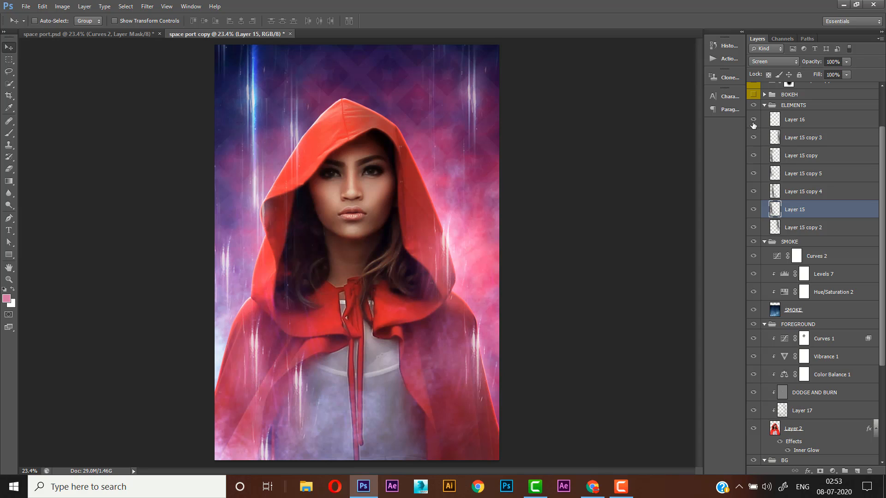
pyautogui.click(777, 123)
pyautogui.moveTo(256, 135)
pyautogui.mouseDown()
pyautogui.moveTo(439, 165)
pyautogui.moveTo(477, 140)
pyautogui.moveTo(476, 118)
pyautogui.moveTo(471, 134)
pyautogui.mouseUp()
pyautogui.hotkey('ctrl', 'j')
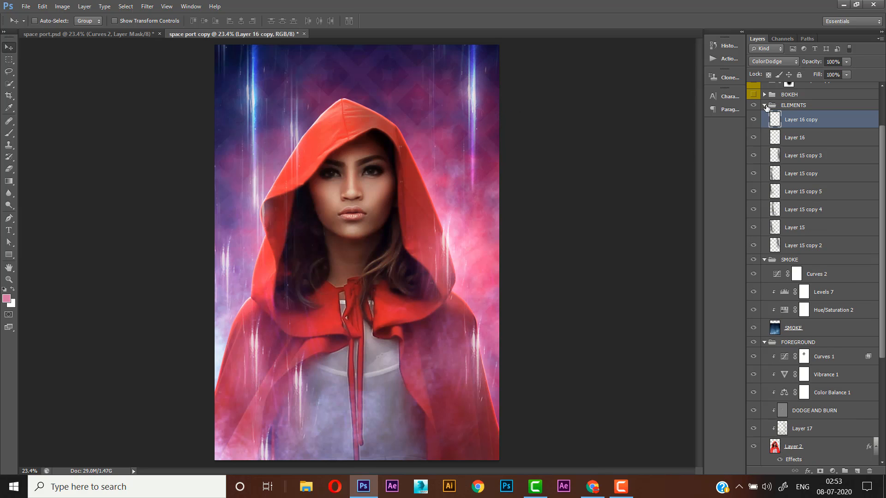
pyautogui.click(764, 105)
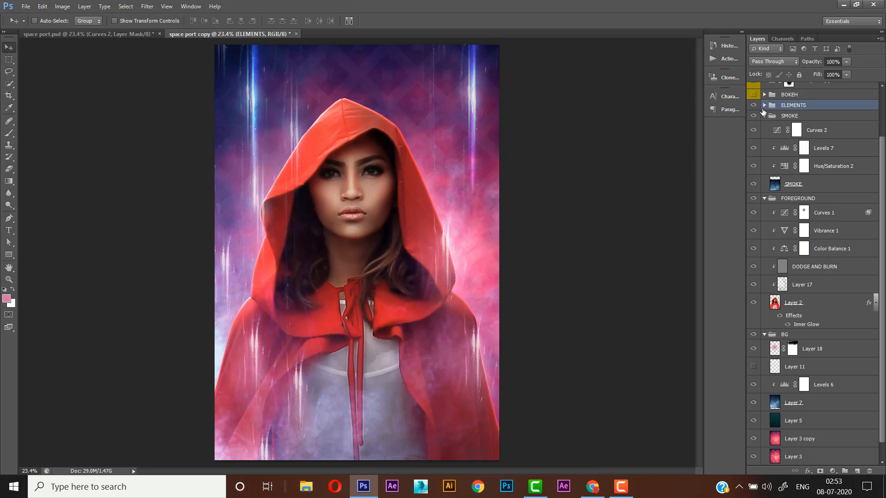
# - Try stamping all visible layers onto a new layer above the ELEMENTS group
pyautogui.click(857, 471)
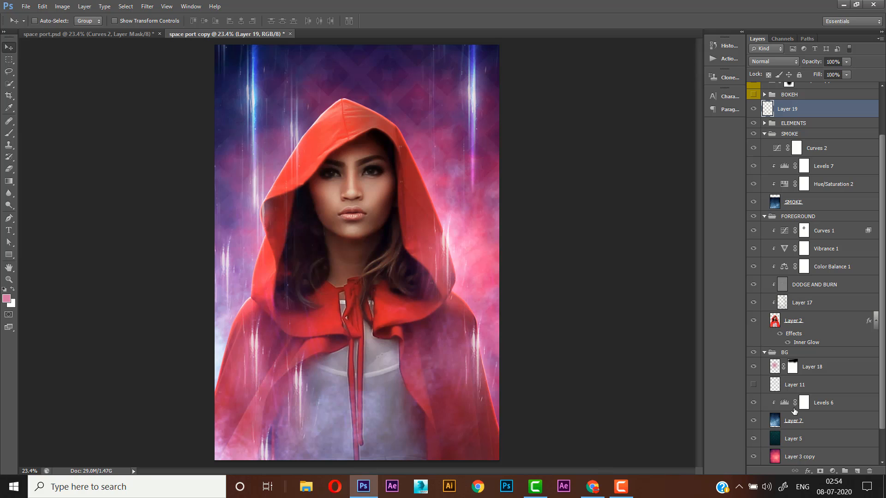
pyautogui.hotkey('ctrl', 'shift', 'alt', 'e')
pyautogui.click(621, 487)
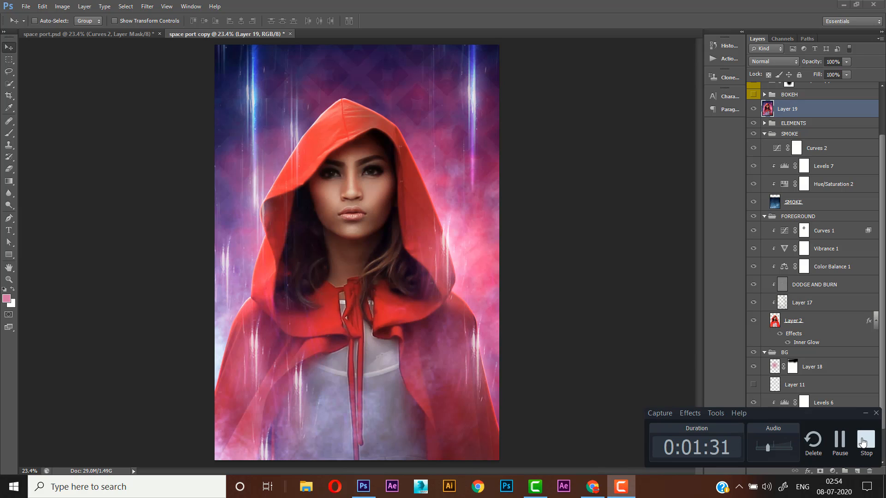
pyautogui.click(863, 442)
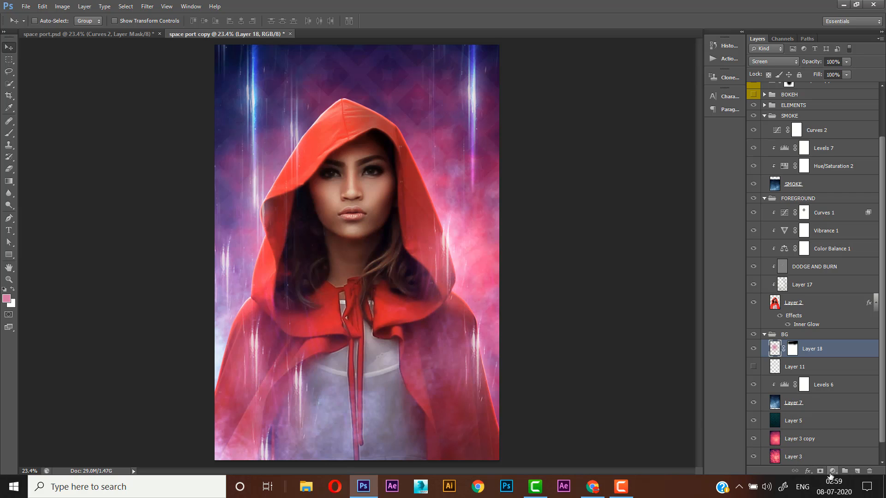
# - Add a Vibrance adjustment above Layer 18 in the BG group, with Vibrance -17 and Saturation +5
pyautogui.click(833, 471)
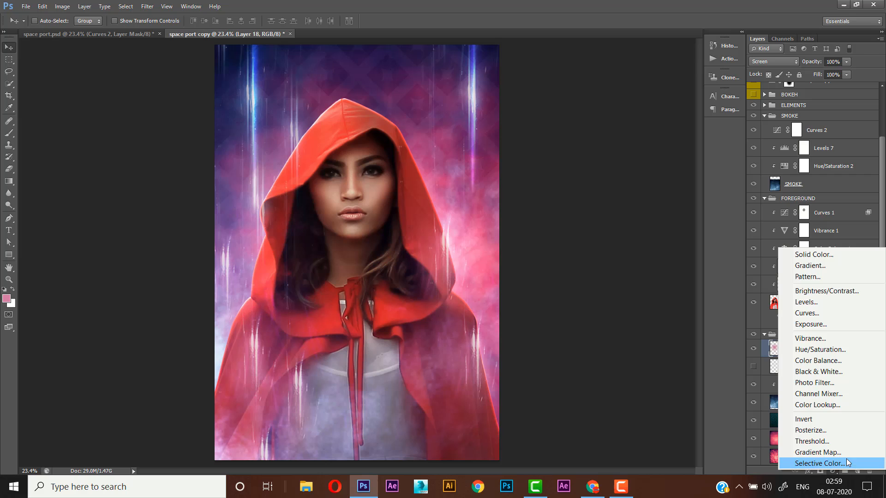
pyautogui.click(801, 339)
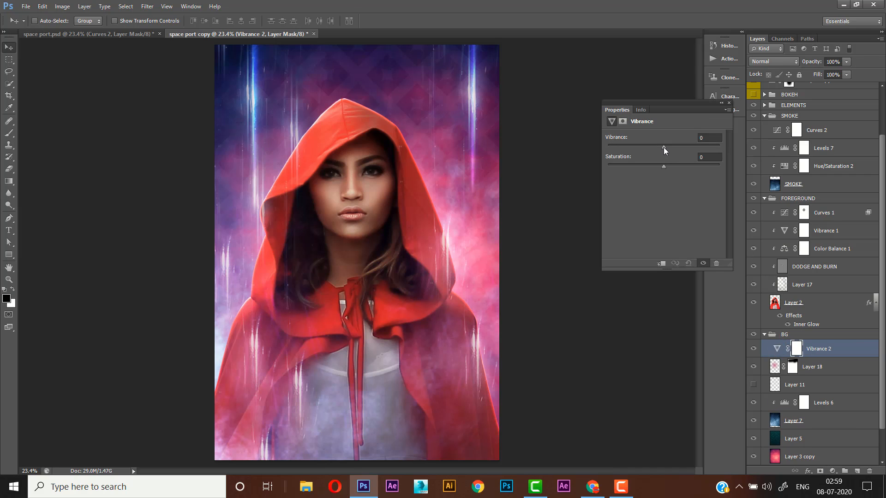
pyautogui.moveTo(663, 147); pyautogui.dragTo(658, 147)
pyautogui.moveTo(654, 148); pyautogui.dragTo(654, 148)
pyautogui.click(703, 159)
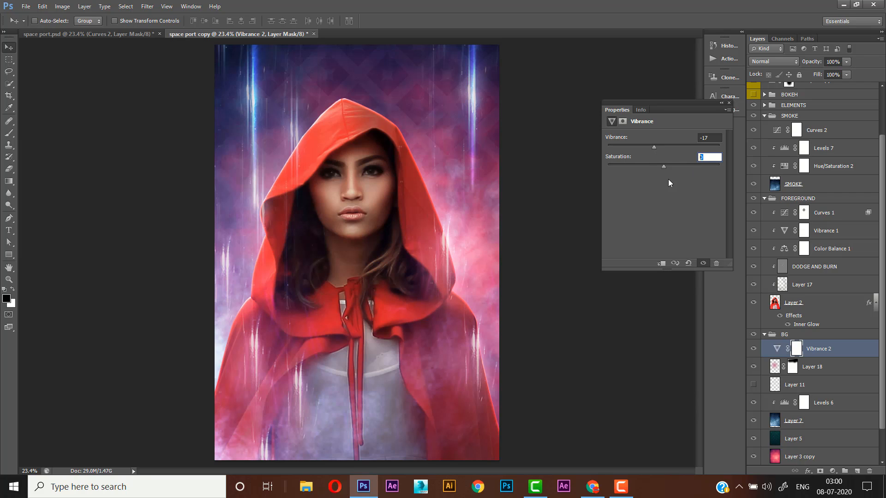
pyautogui.write('+5')
pyautogui.click(727, 97)
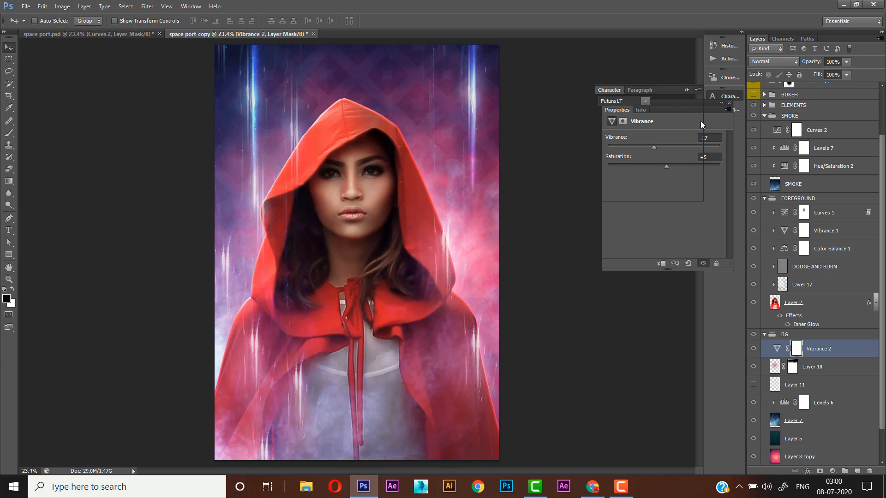
pyautogui.click(707, 98)
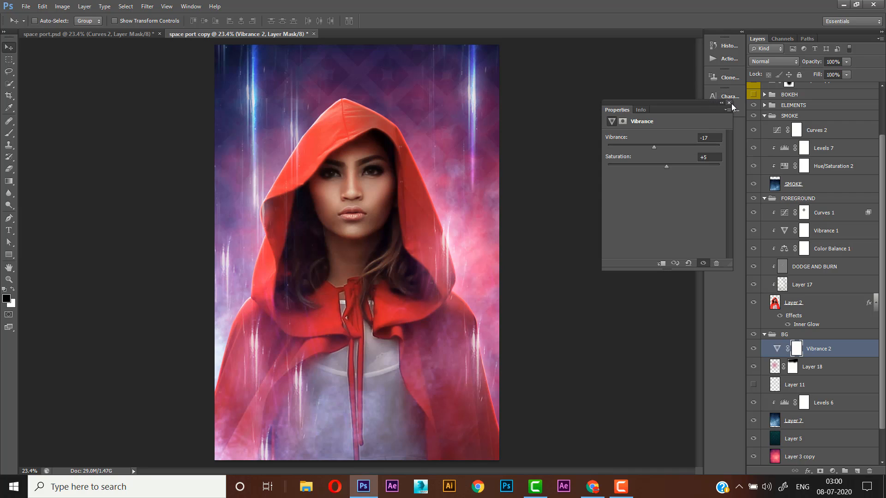
pyautogui.click(729, 103)
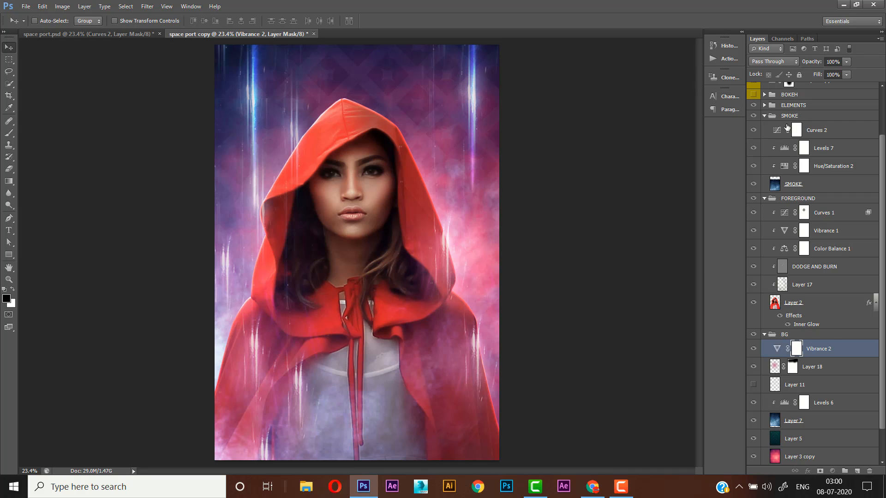
# - Create a new layer directly above the ELEMENTS group and stamp the merged visible image onto it
pyautogui.click(796, 116)
pyautogui.click(817, 106)
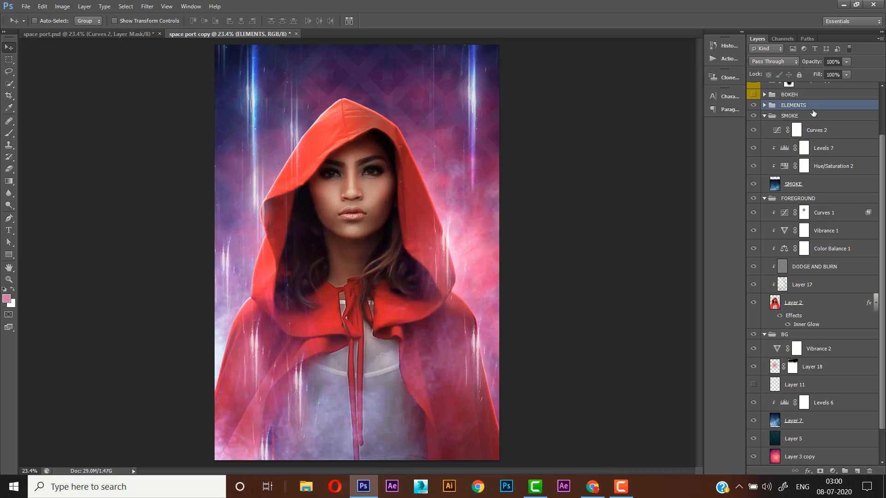
pyautogui.click(859, 472)
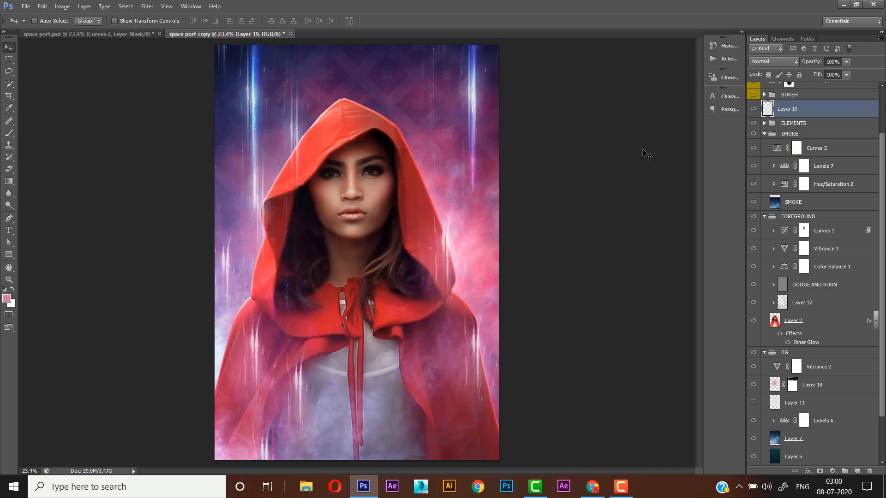
pyautogui.hotkey('ctrl', 'shift', 'alt', 'e')
# - Rename the stamped layer FINAL OUTPUT
pyautogui.doubleClick(787, 109)
pyautogui.write('f')
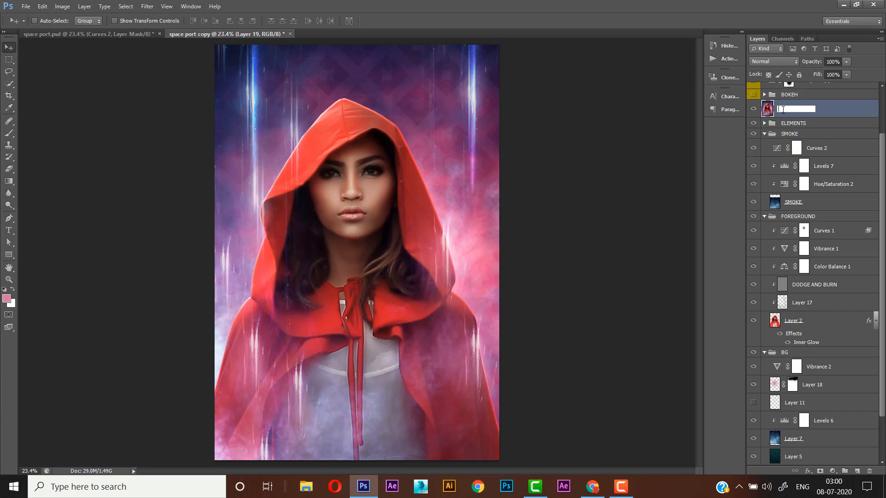
pyautogui.write('INAL OUTPUT')
pyautogui.press('Return')
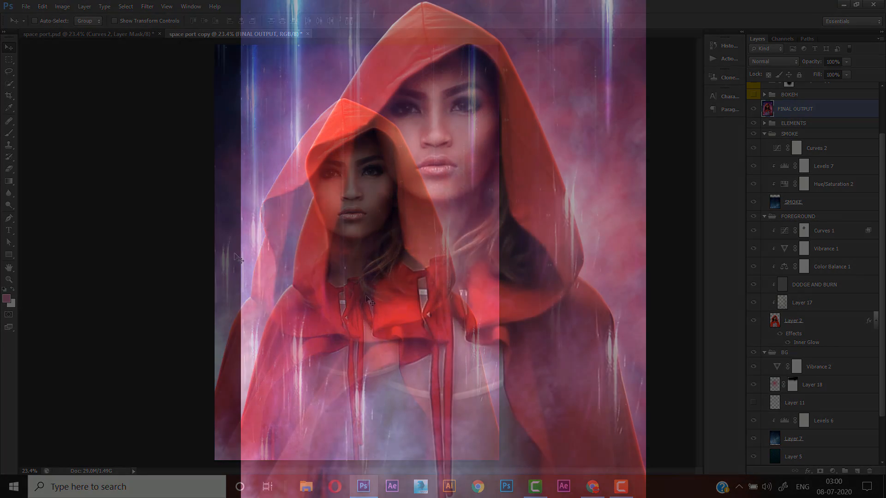